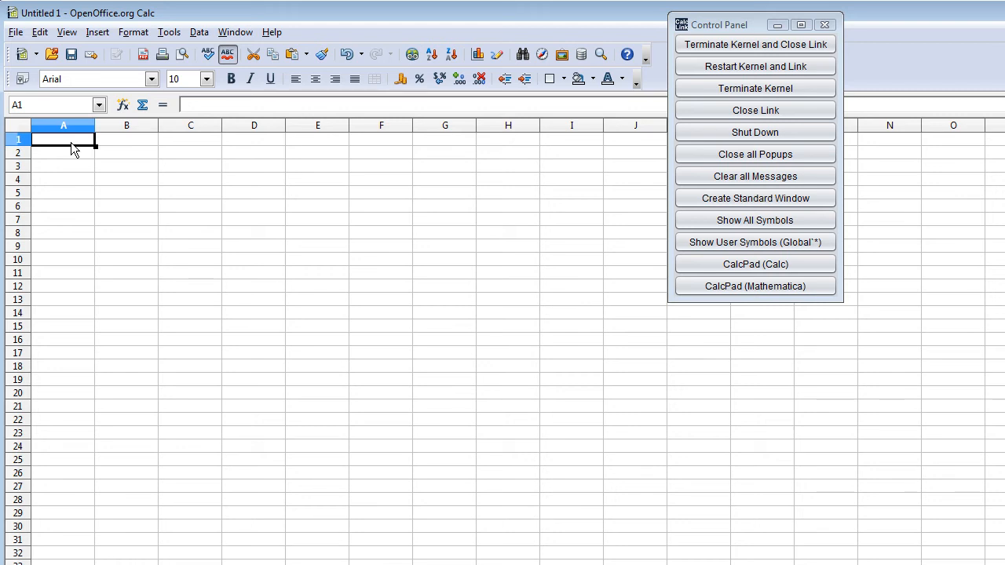
Enter =evalplot("Plot[Sin@x,{x,-Pi,Pi}]";"Window Title";1;1) in cell A1 to plot the sine curve in its own window
type("=evalplot")
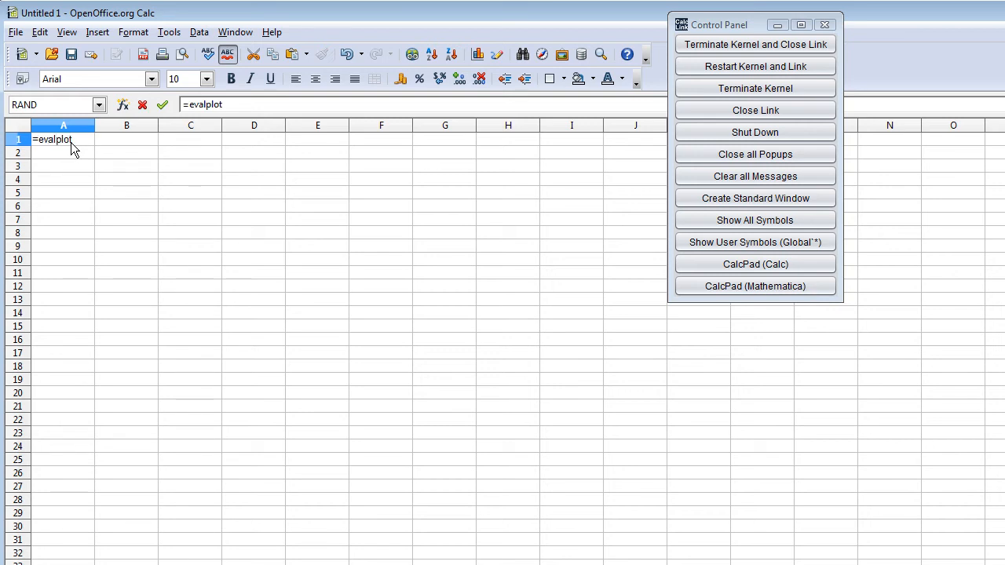
type("(\"Plot[Sin@x,")
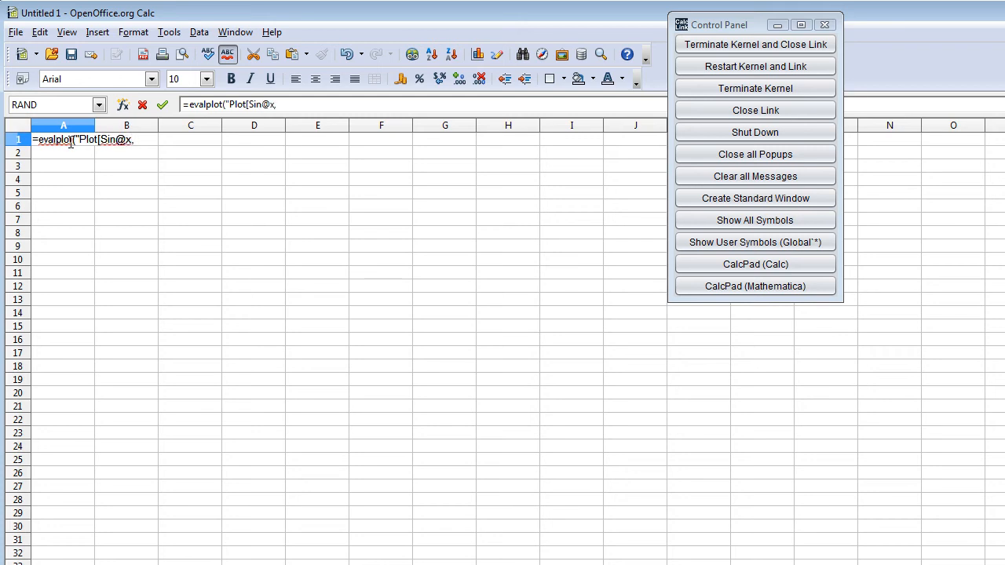
type("{x,-")
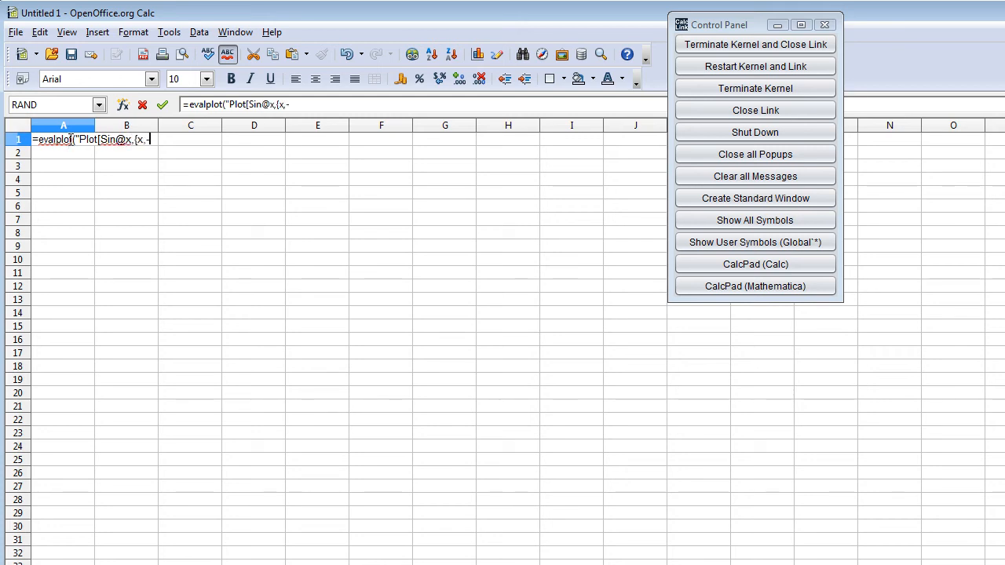
type("Pi,Pi}]\";")
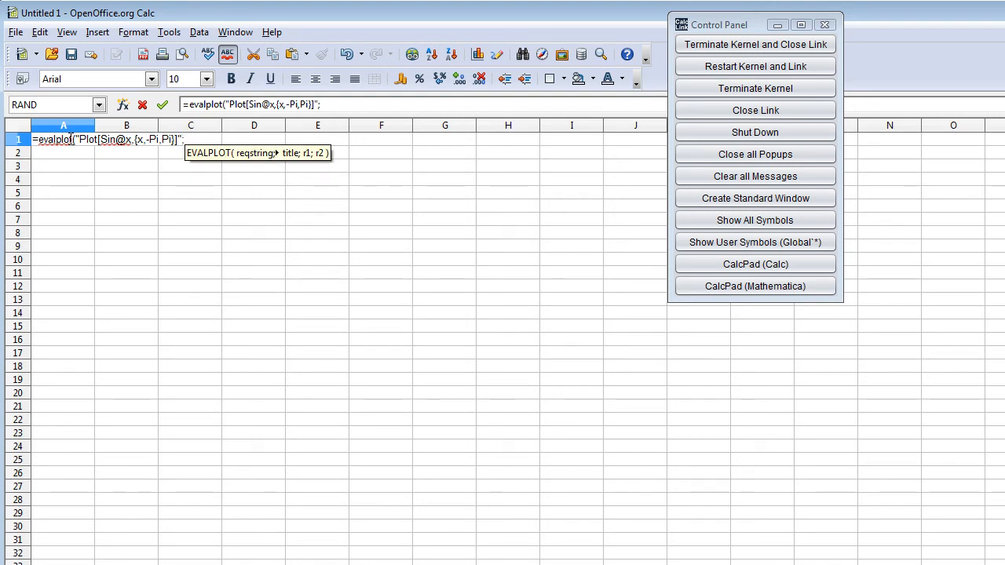
type("\"")
type("Window")
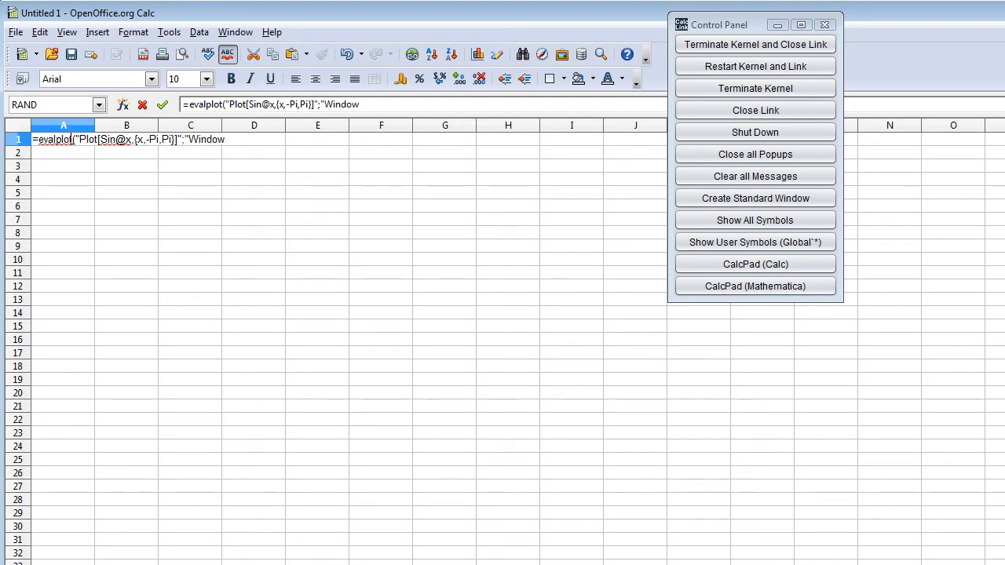
type(" Title\";1;1)")
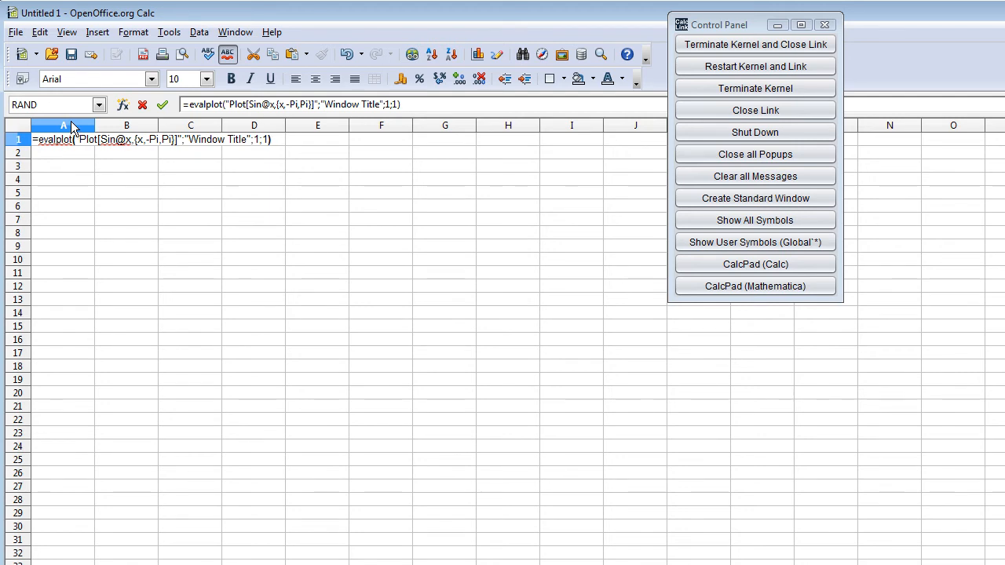
key("Return")
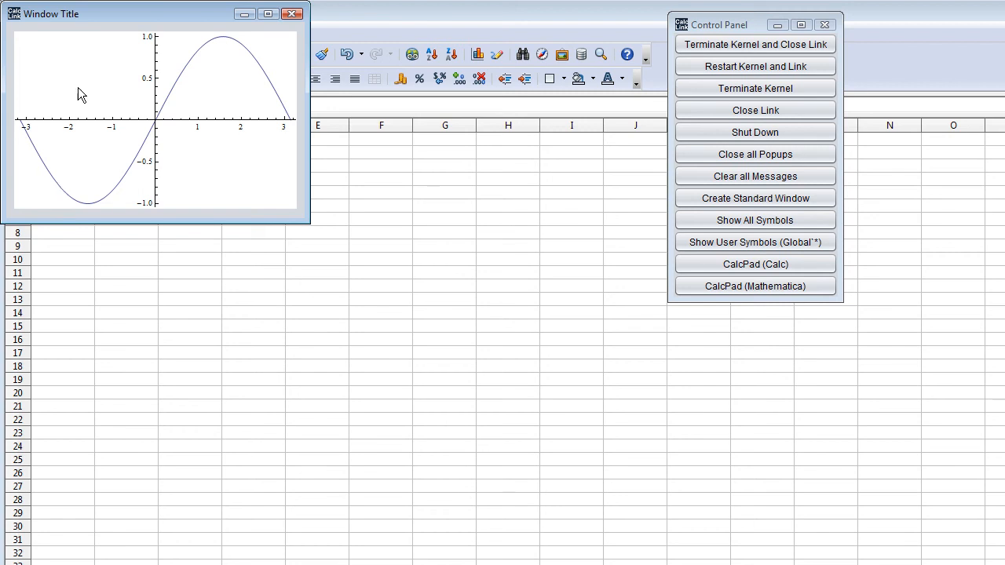
Move the sine plot window underneath the Control Panel and select cell A1 to show its formula
left_click_drag(49, 20, 617, 337)
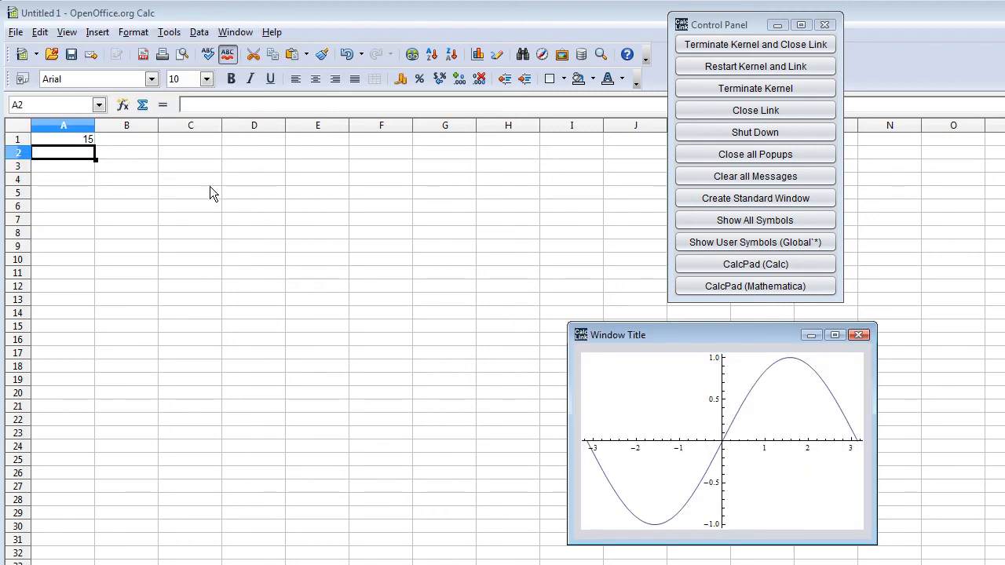
left_click(63, 141)
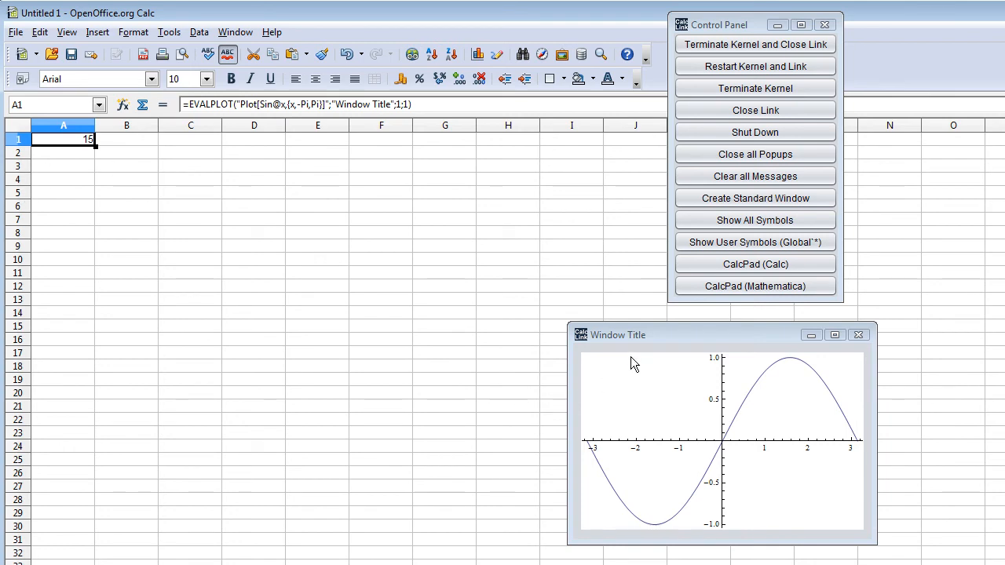
mouse_move(633, 342)
left_mouse_down()
mouse_move(615, 334)
mouse_move(645, 363)
mouse_move(601, 346)
mouse_move(645, 341)
mouse_move(619, 336)
left_mouse_up()
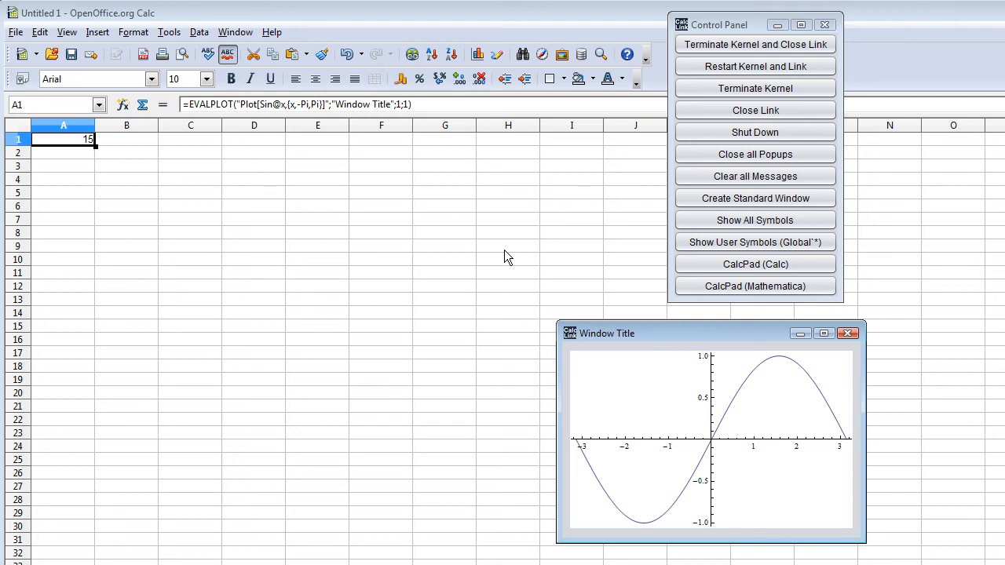
Enter the formula =rand() in cell A3
left_click(76, 168)
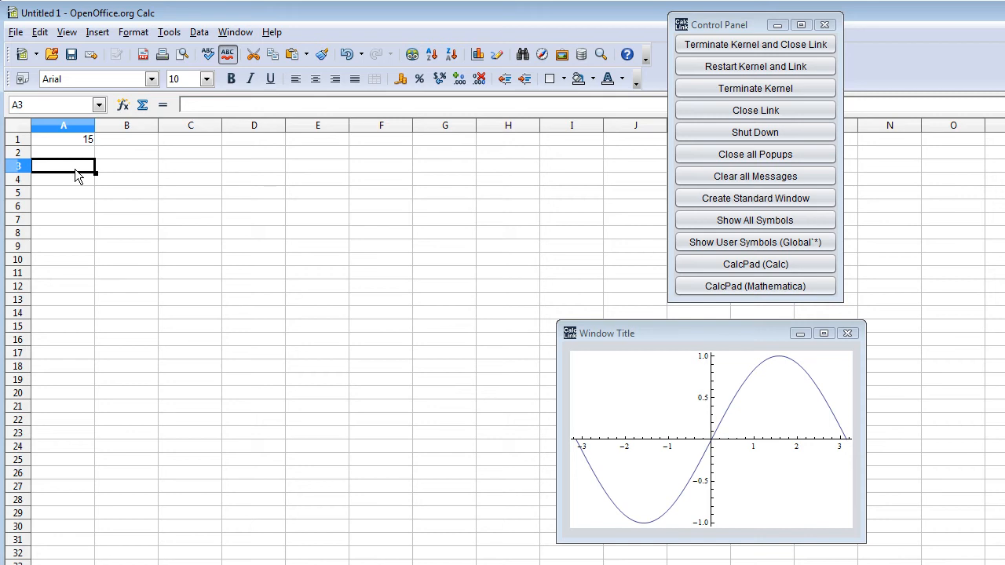
type("=rand()")
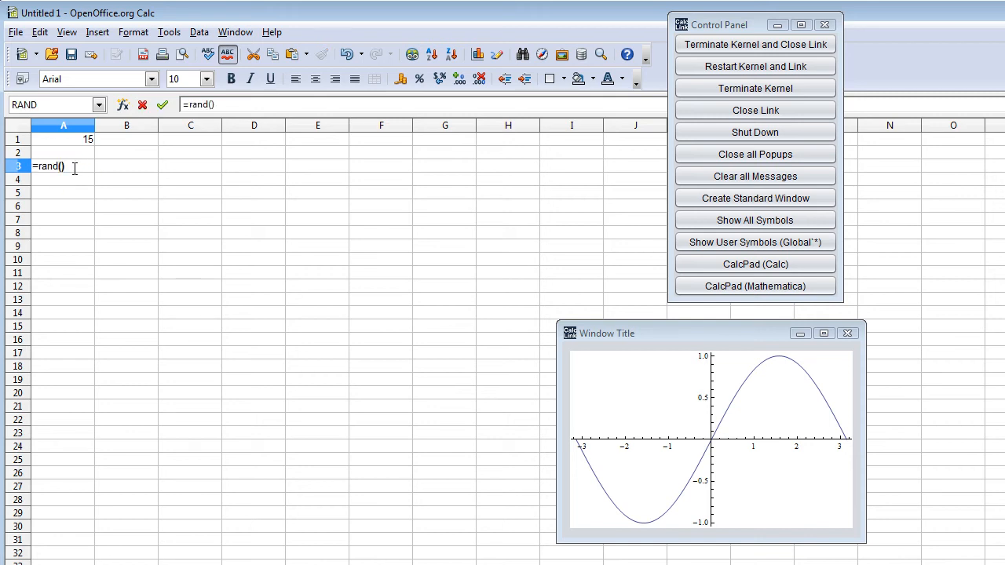
key("Return")
Copy the random-number formula from A3 into cells A4 to A16
left_click(74, 169)
key("ctrl+c")
key("Down")
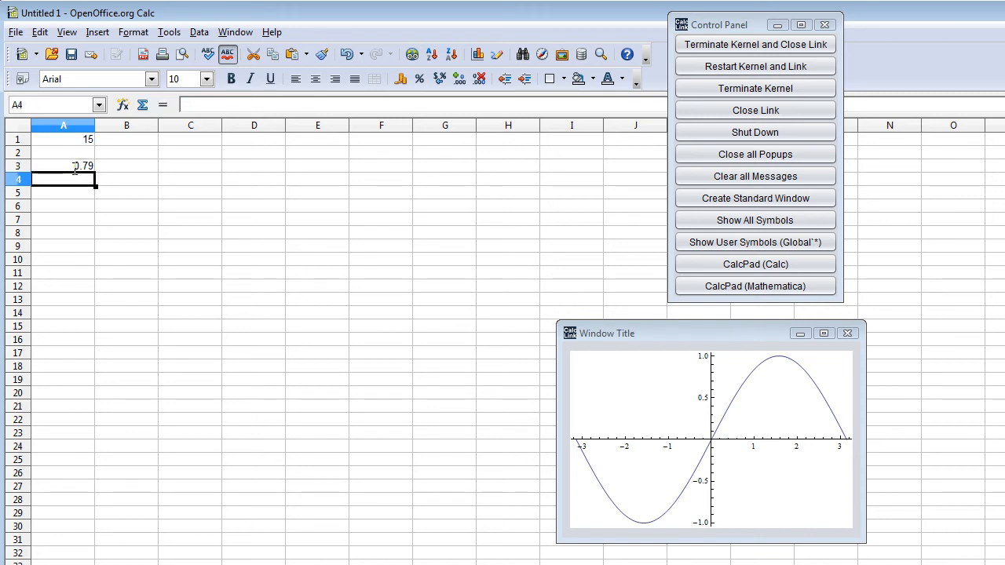
key("shift+Down")
key("shift+Down")
key("shift+Down")
key("shift+Down")
key("shift+Down")
key("shift+Down")
key("shift+Down")
key("shift+Down")
key("shift+Down")
key("shift+Down")
key("shift+Down")
key("shift+Down")
key("ctrl+v")
Enter =evalplotrangesend(15;"BarChart";A3:A16) in cell A19 to show the random values as a bar chart in the plot window
key("Down")
key("Down")
key("Down")
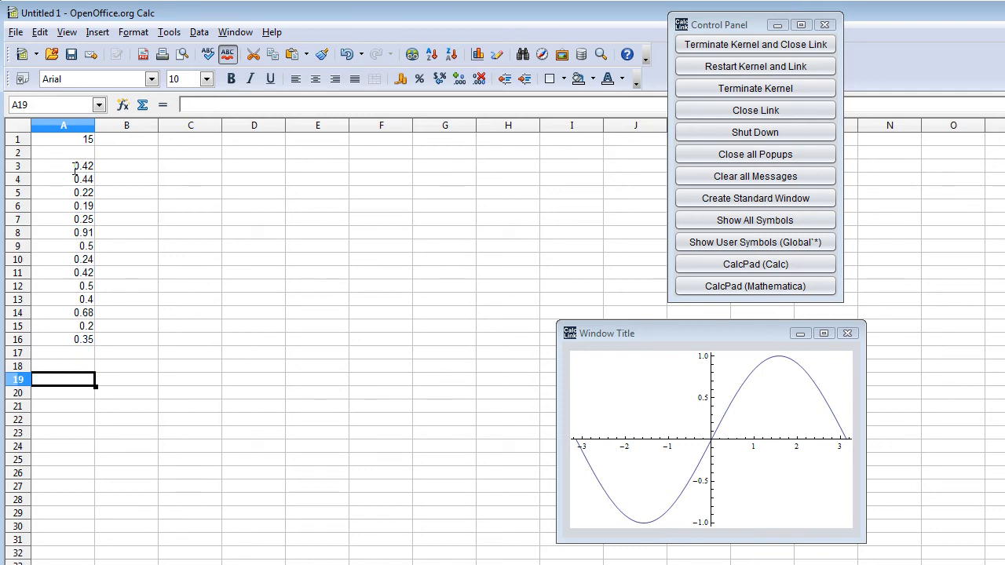
type("=")
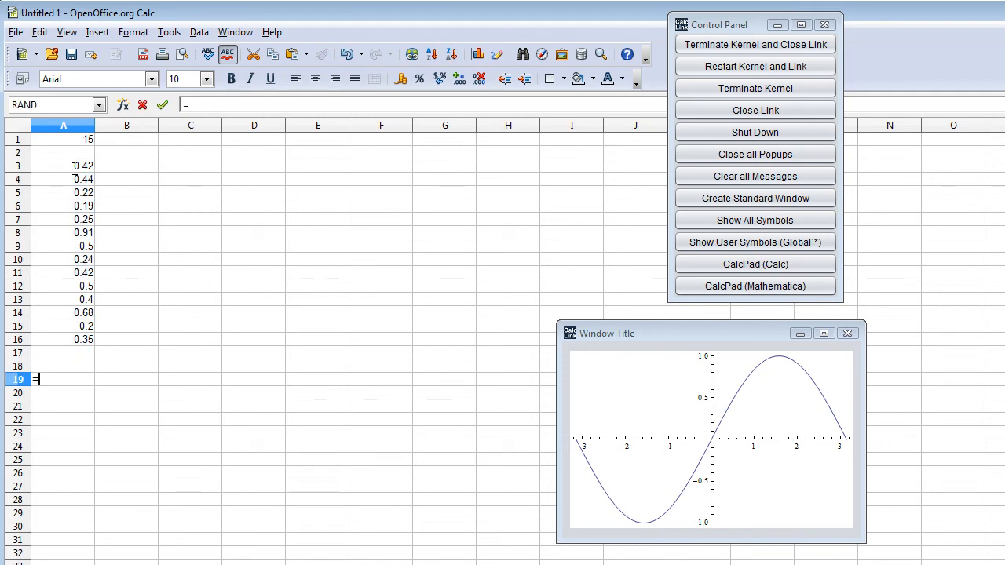
type("evalplotrangesend(")
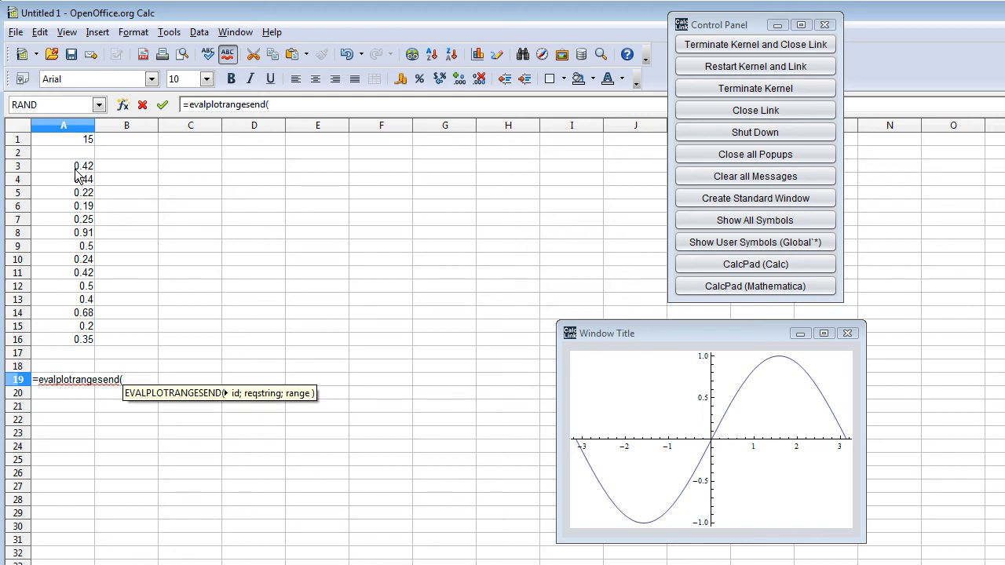
type("15;")
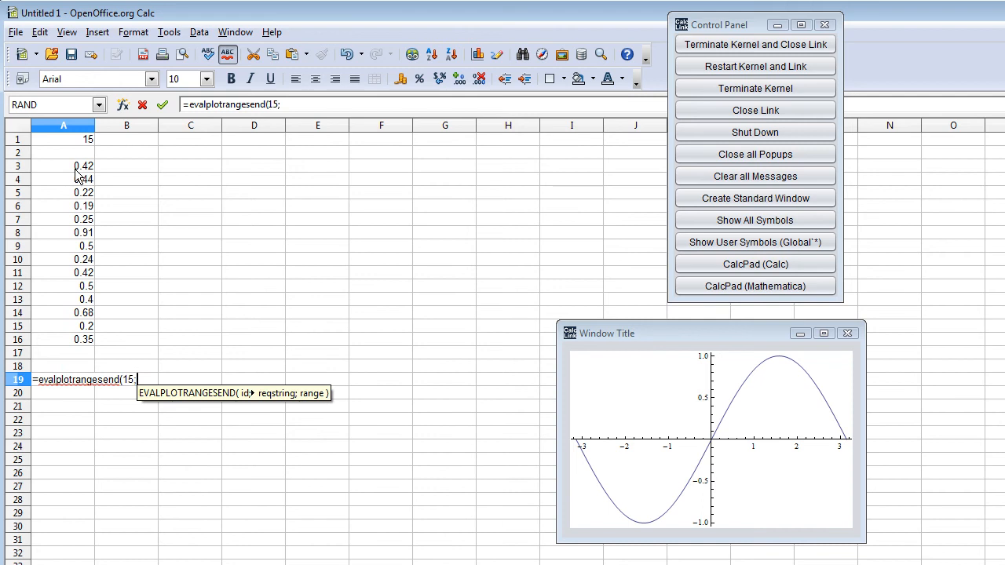
type("\"BarChart")
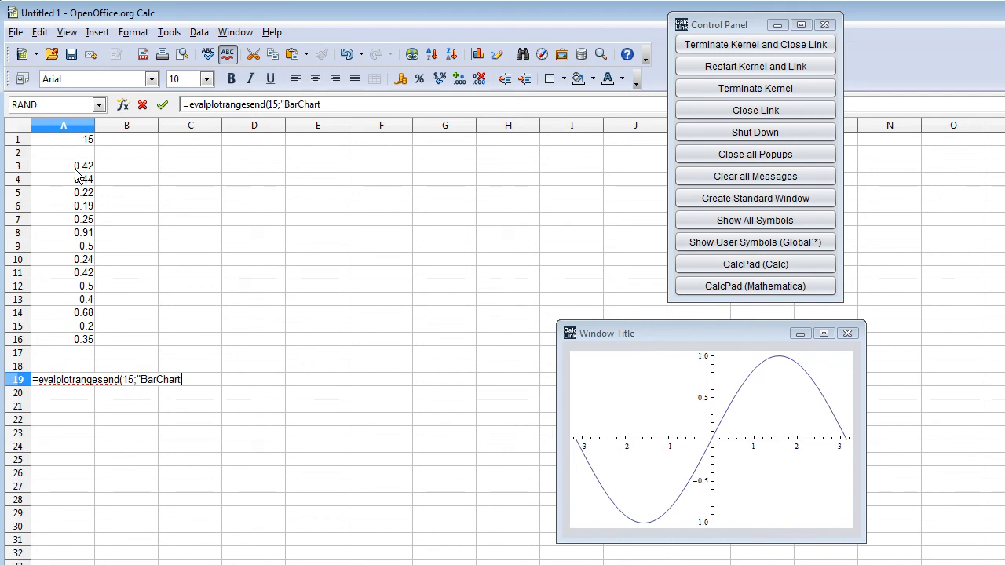
type("\";")
left_click_drag(89, 170, 74, 339)
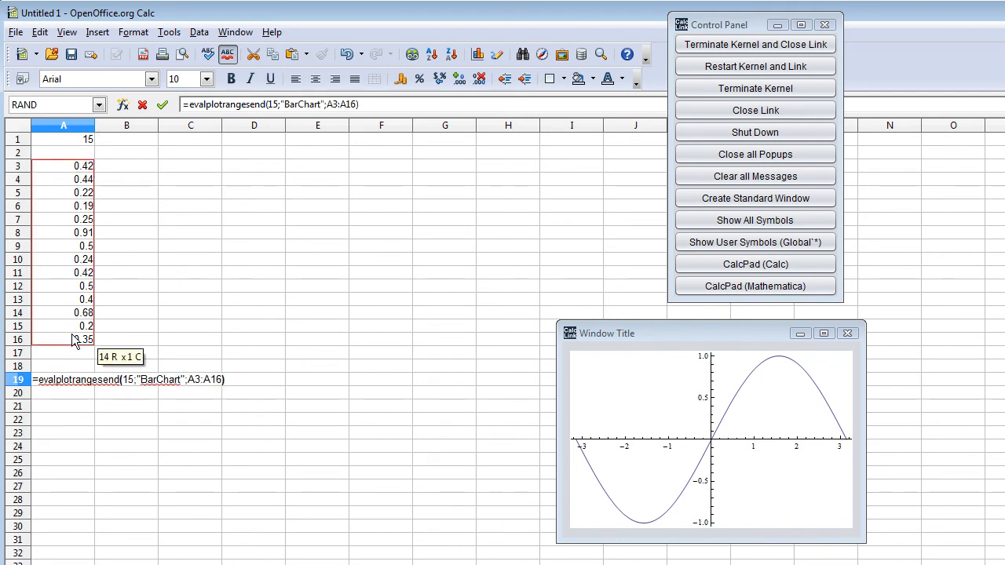
key("Return")
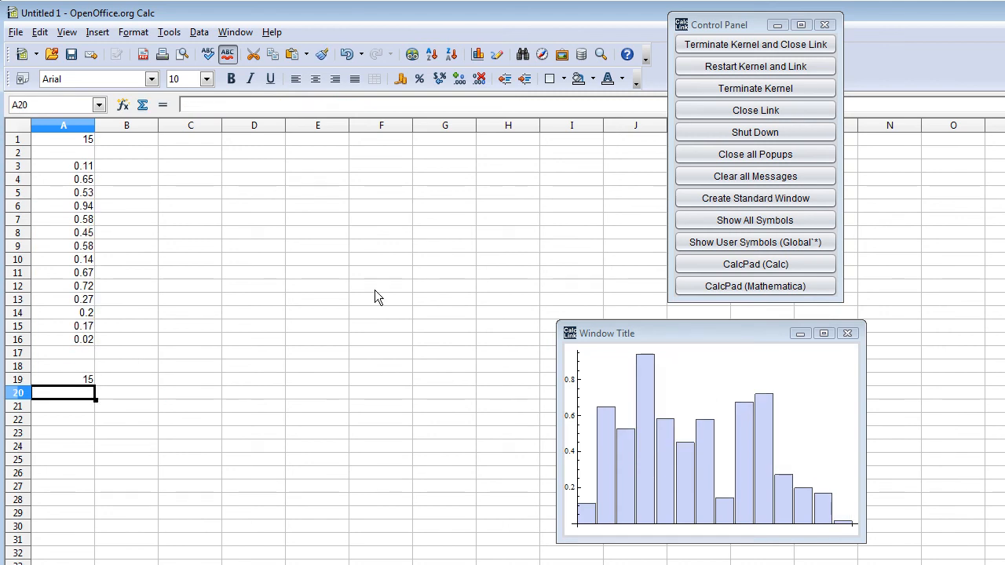
Move the bar chart window up between the data and the Control Panel, duplicate it, and place the copy beneath the Control Panel
left_click(227, 224)
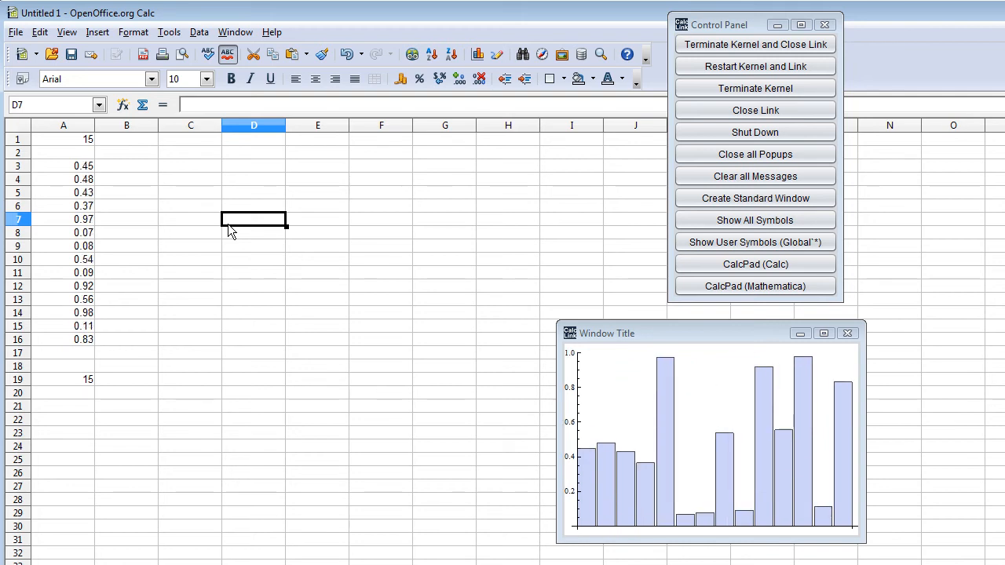
left_click_drag(683, 339, 460, 143)
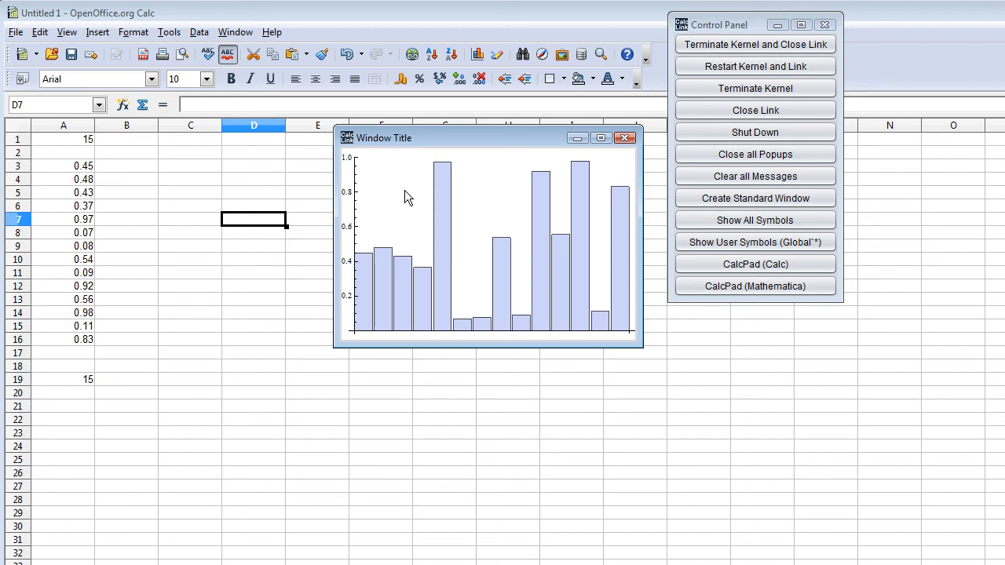
key("ctrl+d")
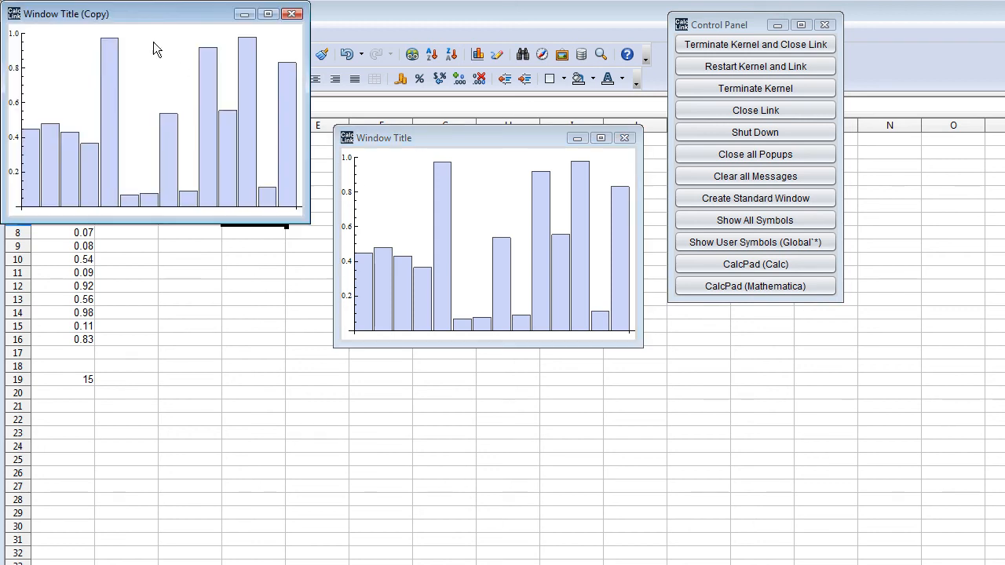
left_click_drag(122, 14, 685, 385)
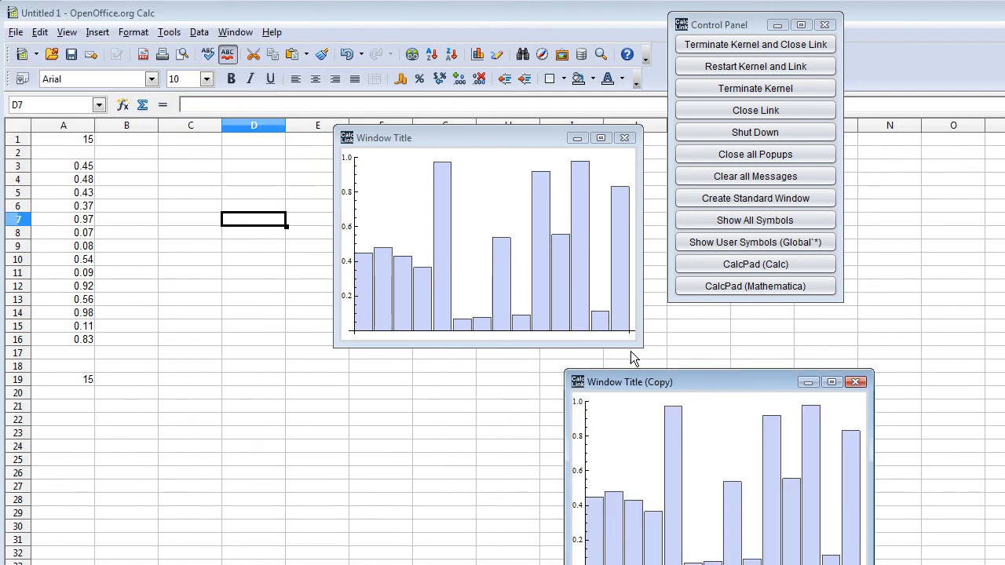
Duplicate the original bar chart window two more times and place both copies below it
left_click(424, 191)
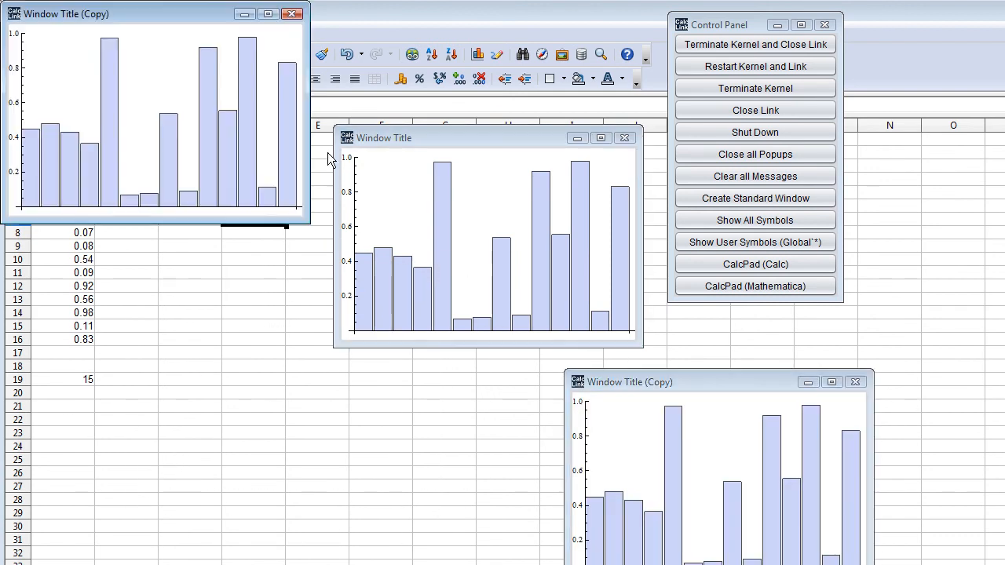
left_click_drag(153, 16, 529, 398)
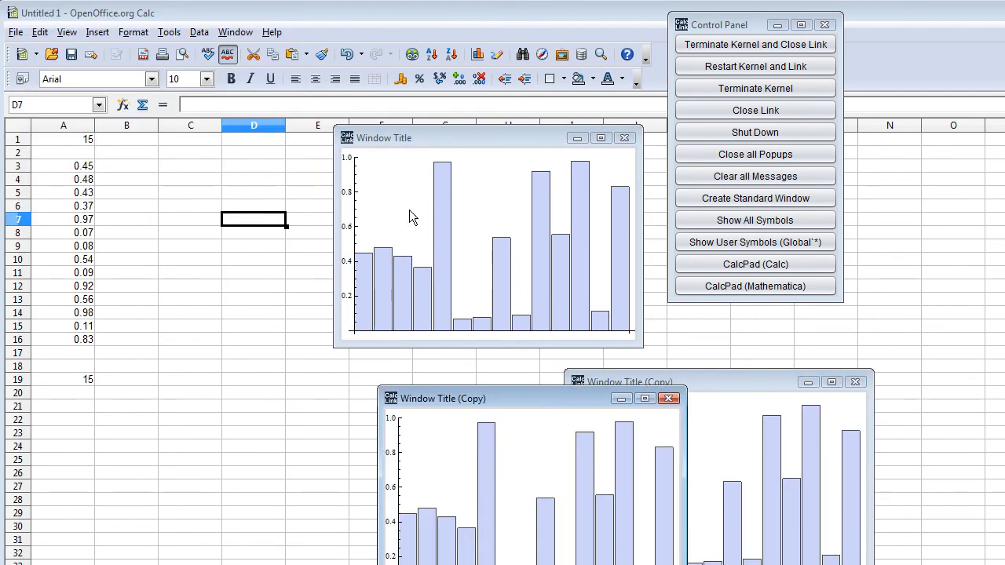
left_click_drag(176, 16, 286, 430)
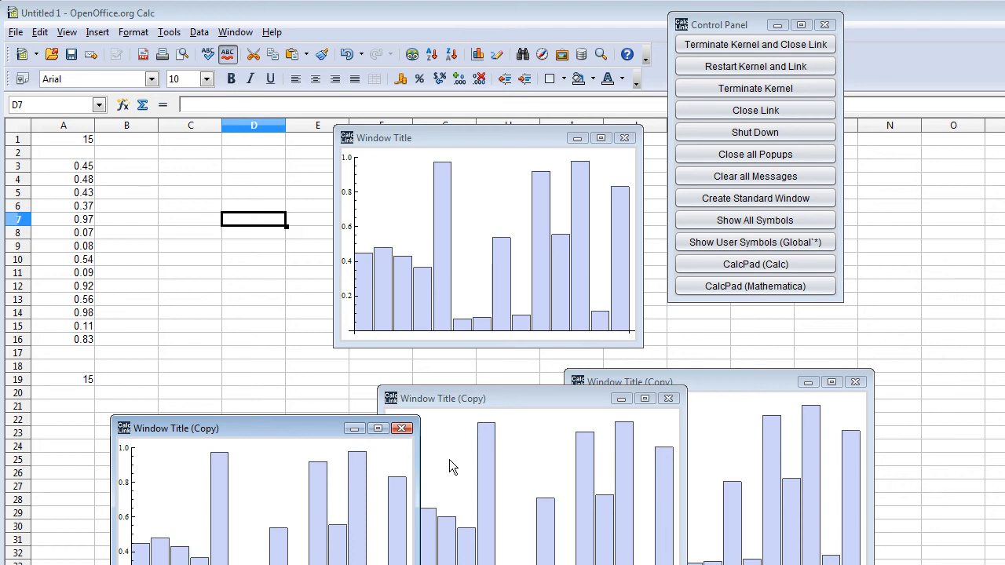
Stack the two newer chart copies in a cascade over the first copy beneath the Control Panel
left_click(481, 461)
left_click(292, 460)
left_click_drag(302, 434, 775, 432)
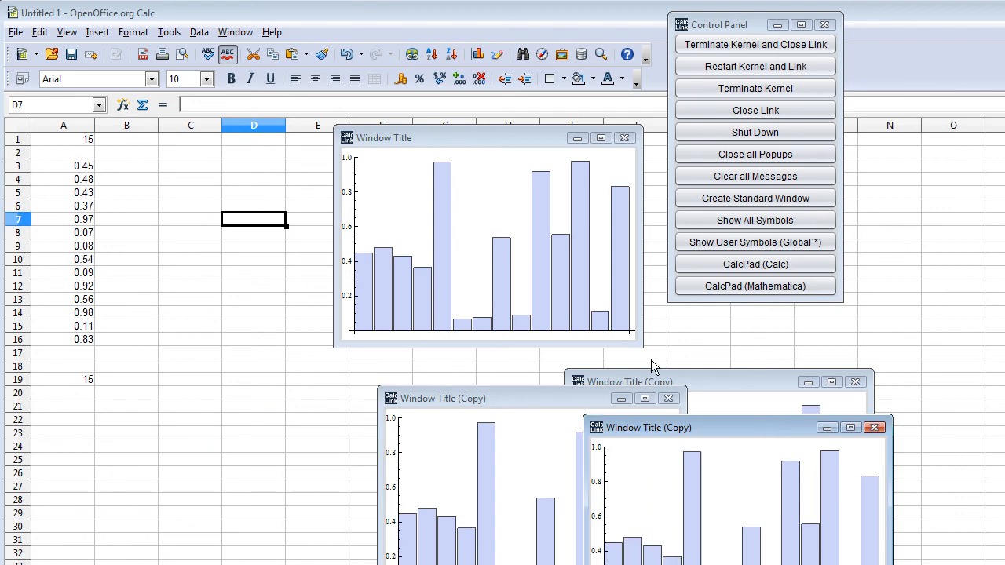
left_click_drag(494, 388, 732, 469)
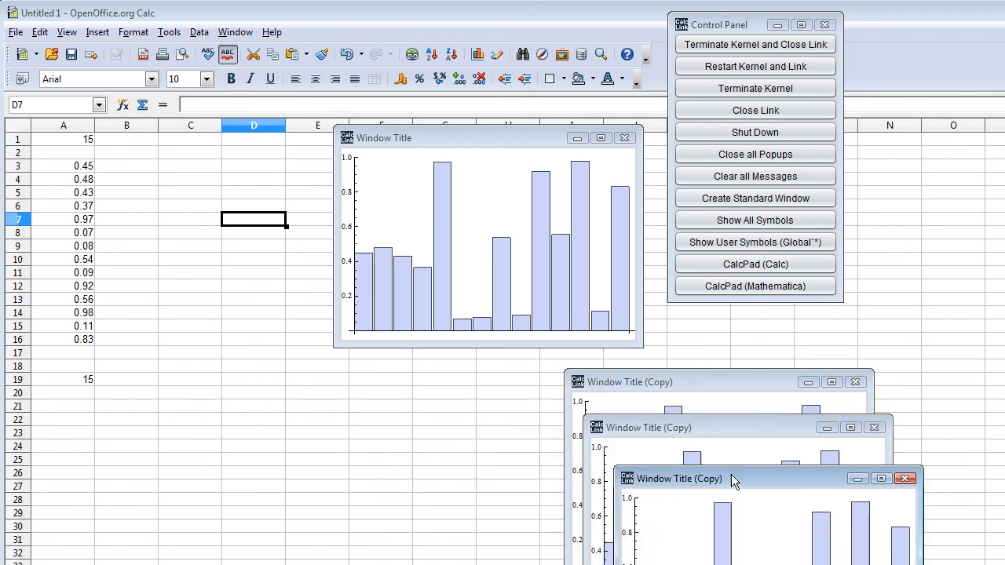
Recalculate the random values and duplicate the refreshed bar chart window, placing the new copy below the column A data
left_click(433, 207)
left_click(210, 246)
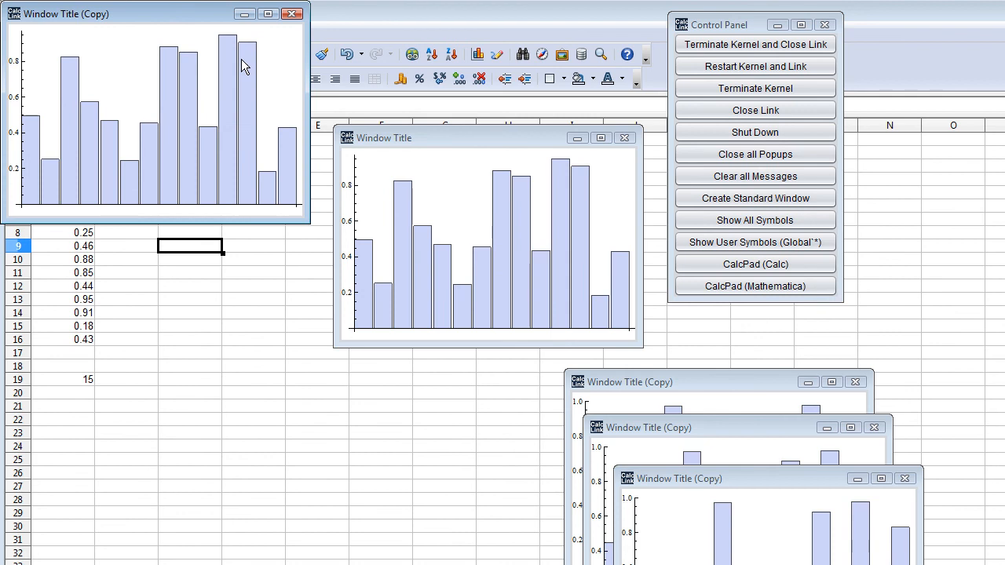
left_click_drag(188, 30, 229, 199)
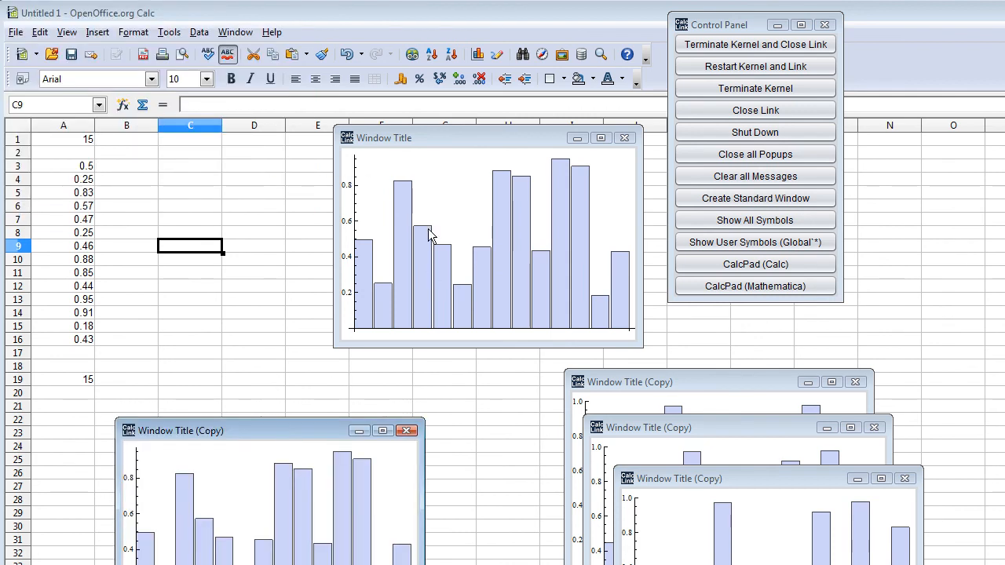
left_click(288, 198)
left_click(231, 217)
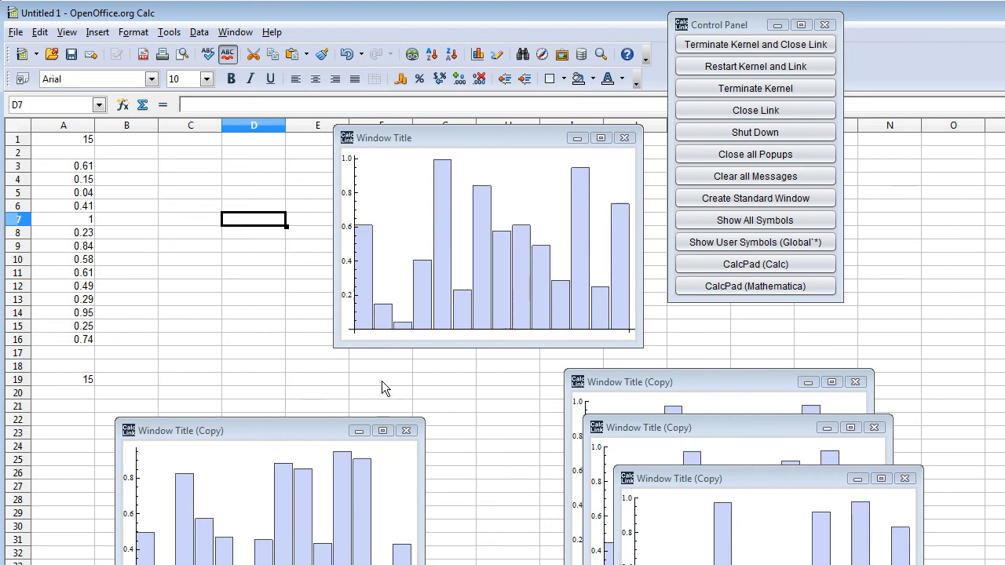
Minimize the original bar chart window and all four of its copies
left_click(578, 138)
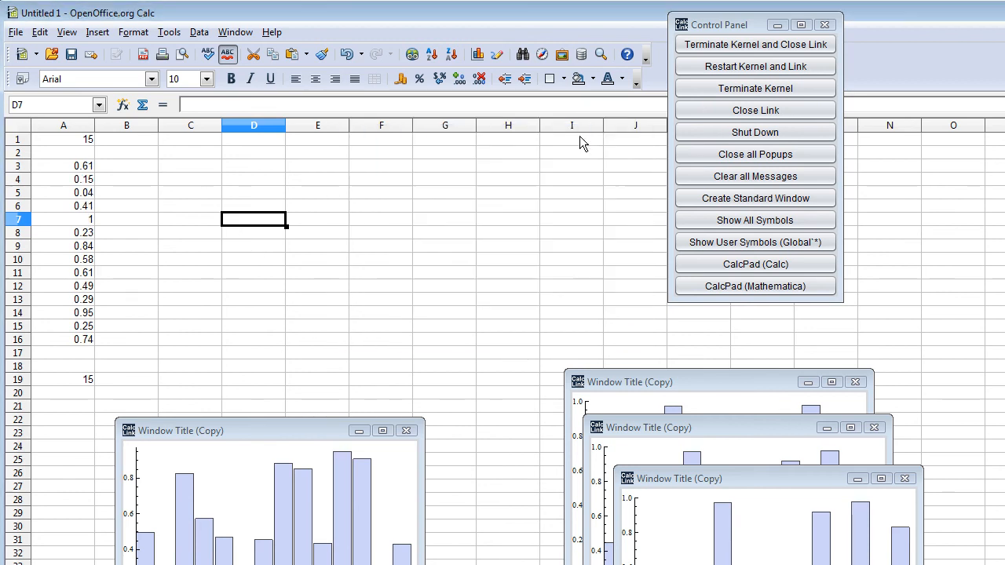
left_click(366, 431)
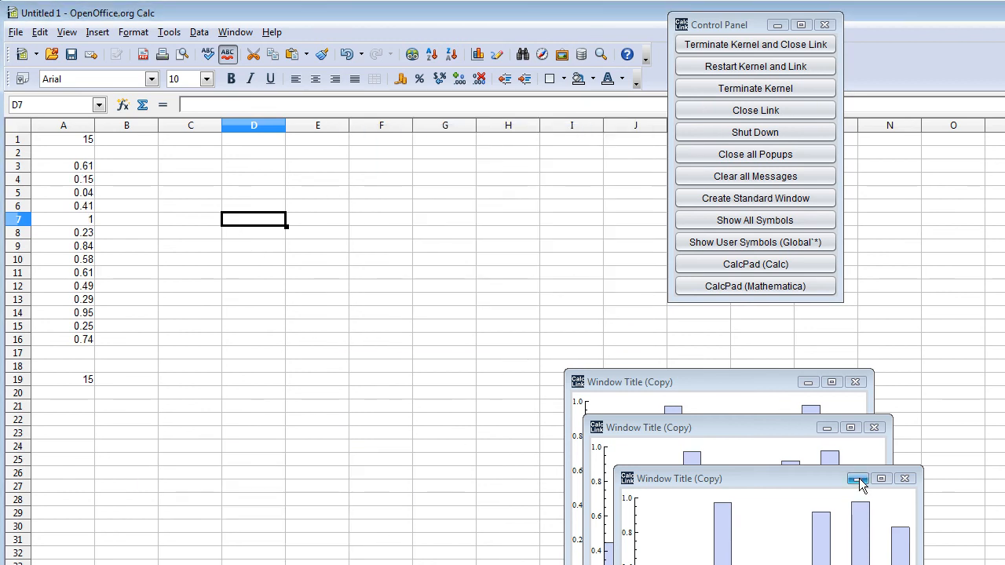
left_click(858, 478)
left_click(827, 428)
left_click(807, 382)
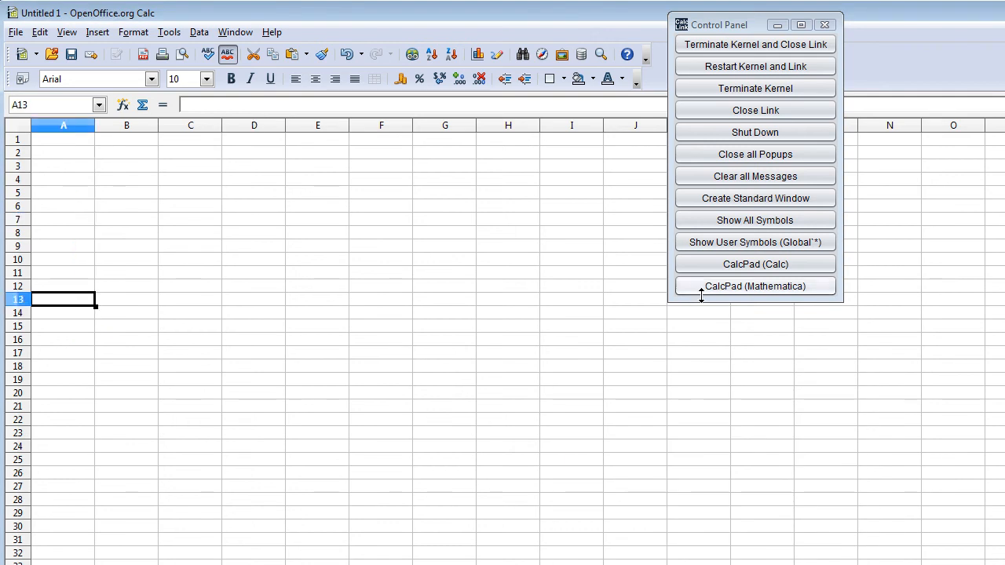
Open the Calc version of CalcPad, move it clear of column A, and evaluate func=777 in it
left_click(704, 267)
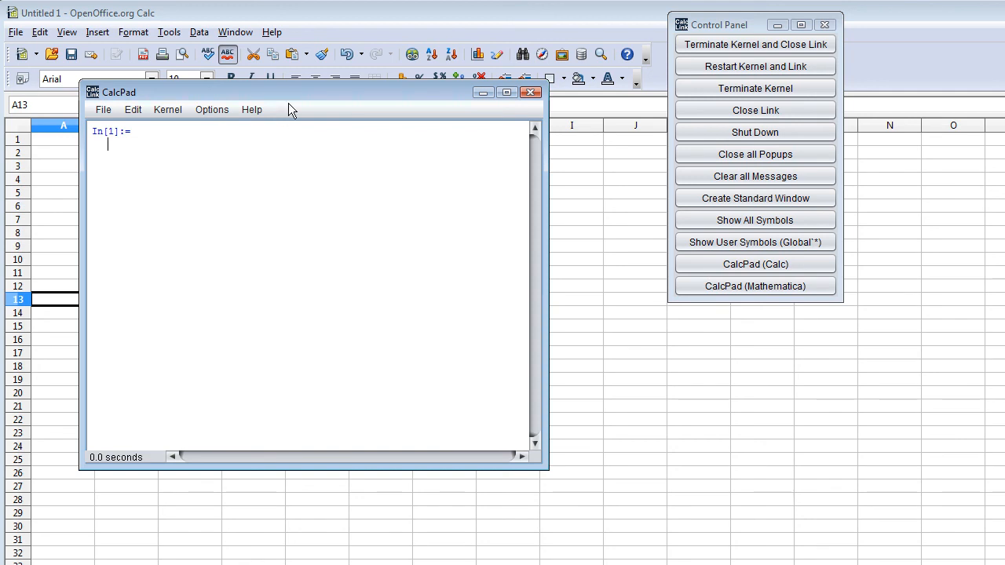
left_click_drag(301, 92, 404, 153)
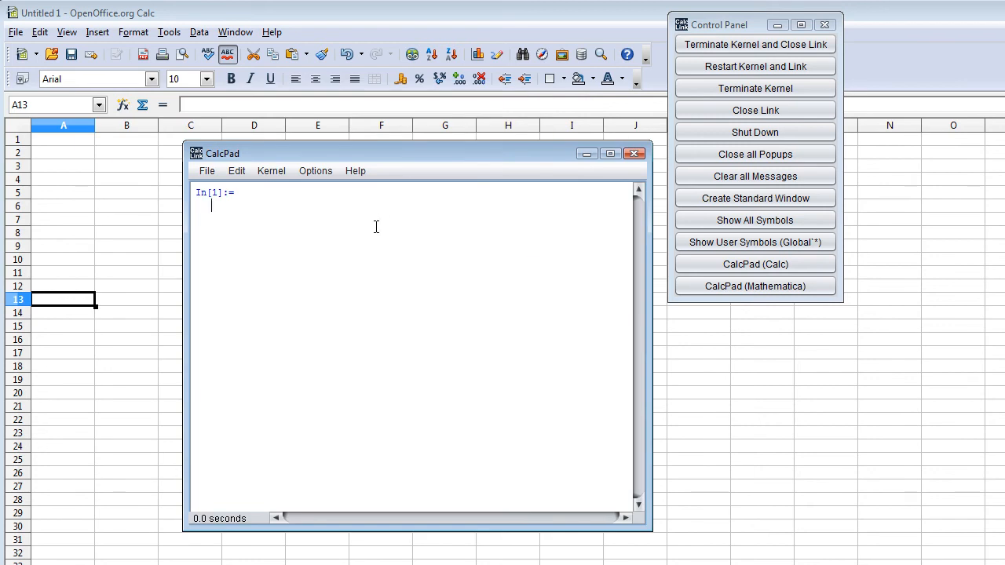
type("func=777")
key("shift+Return")
Enter the formula =eval("func") in cell A5
left_click(72, 197)
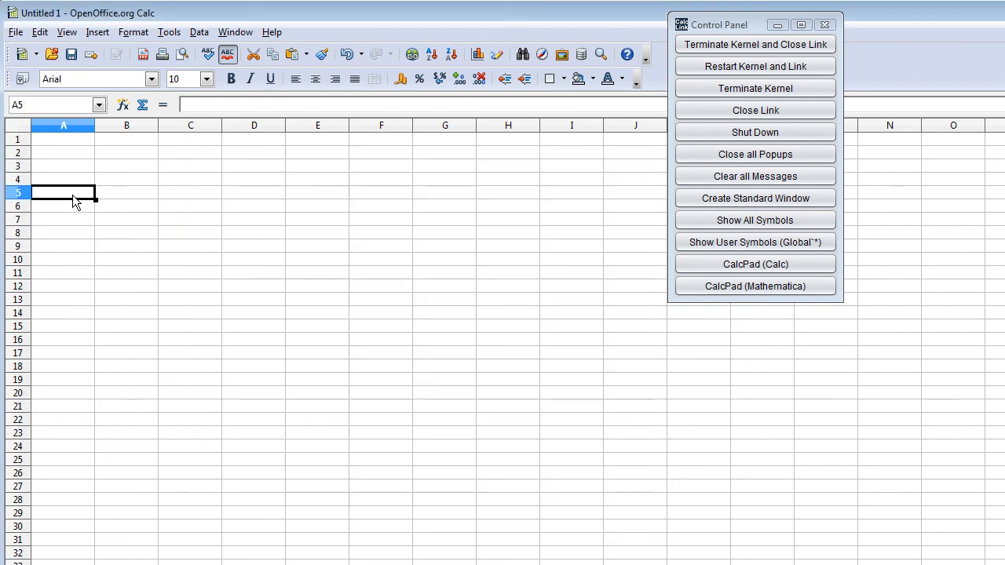
type("=")
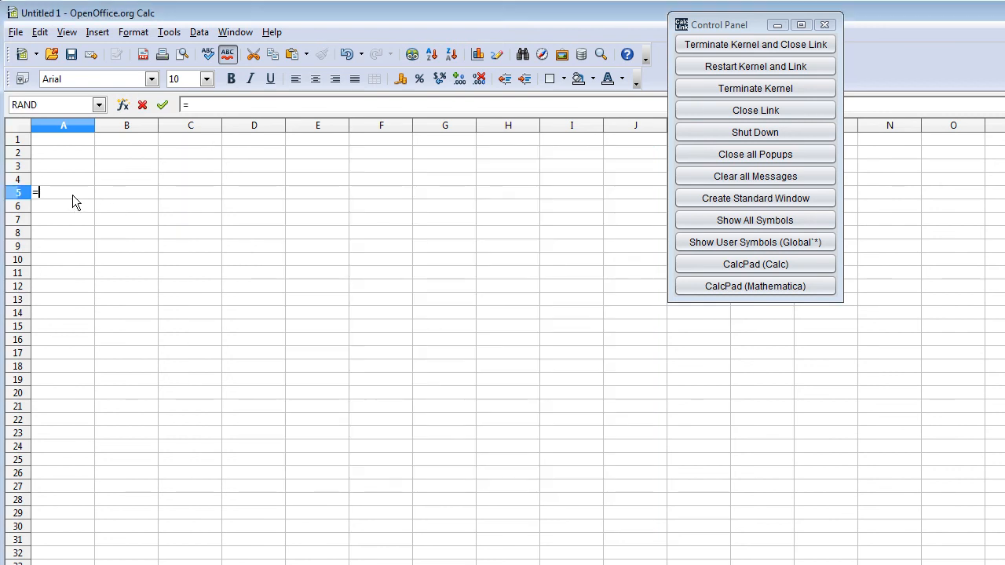
type("eval(\"func\")")
key("Return")
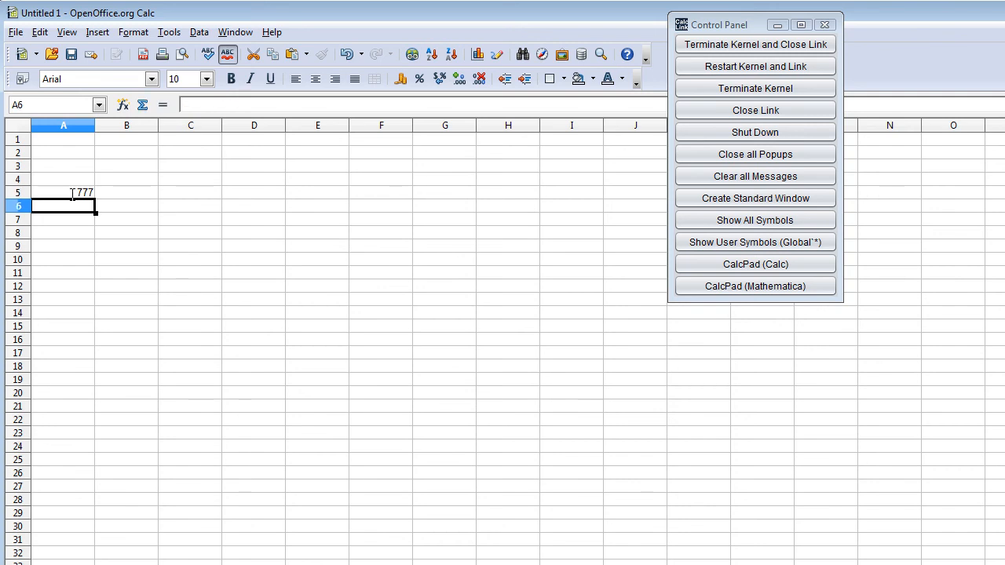
Enter the formula =eval("func2=999") in cell A9
left_click(64, 250)
type("=")
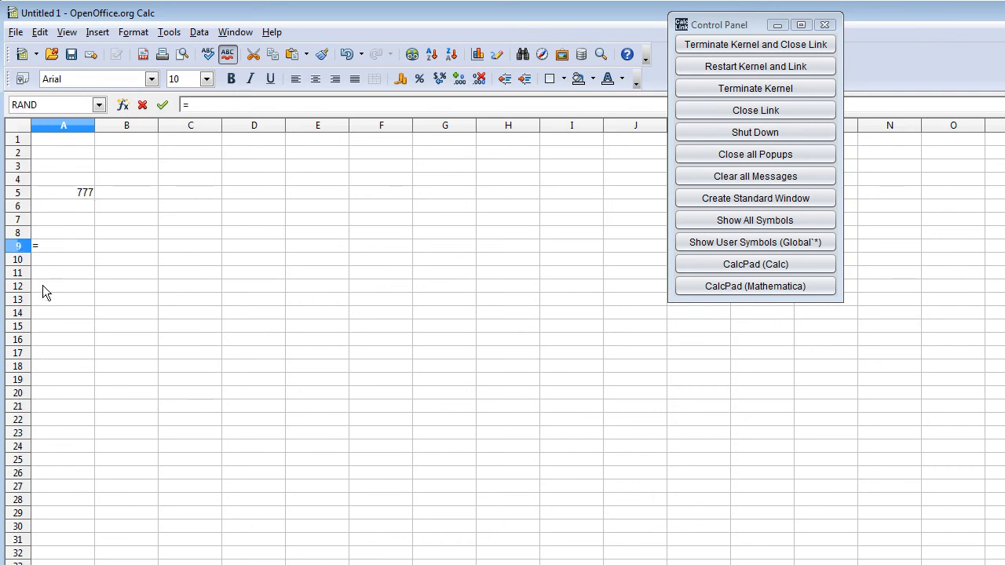
type("eval(\"f")
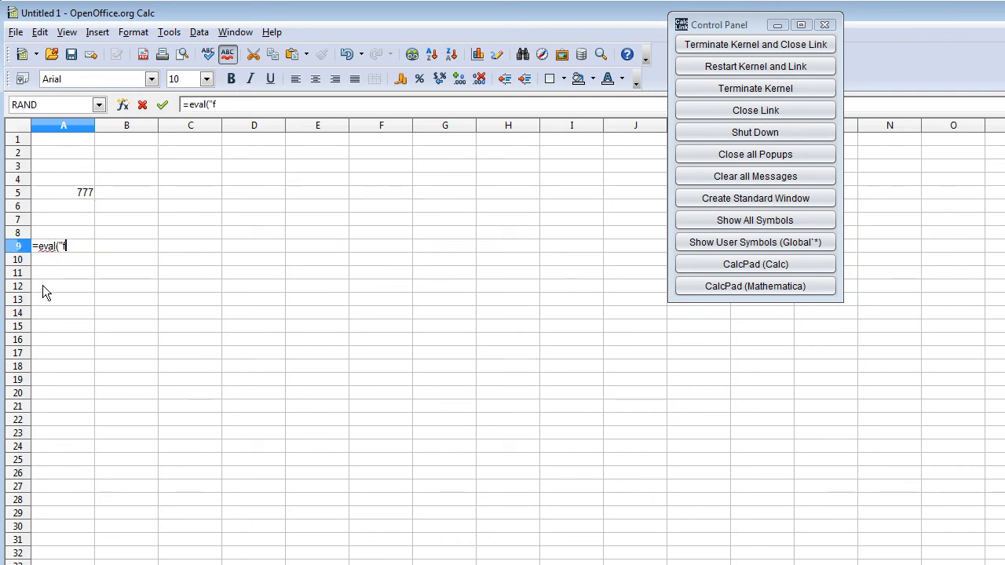
type("unc2=999\")")
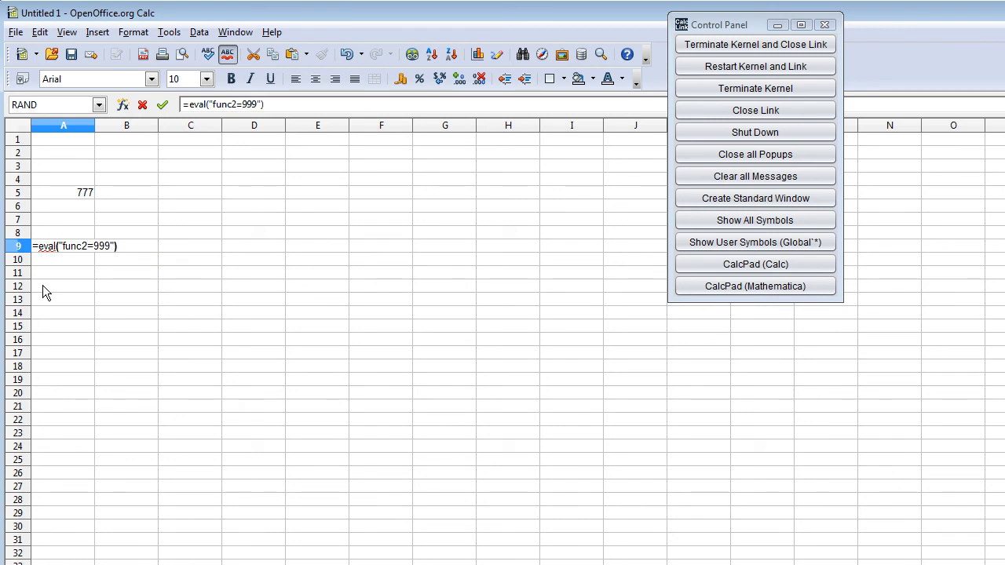
key("Return")
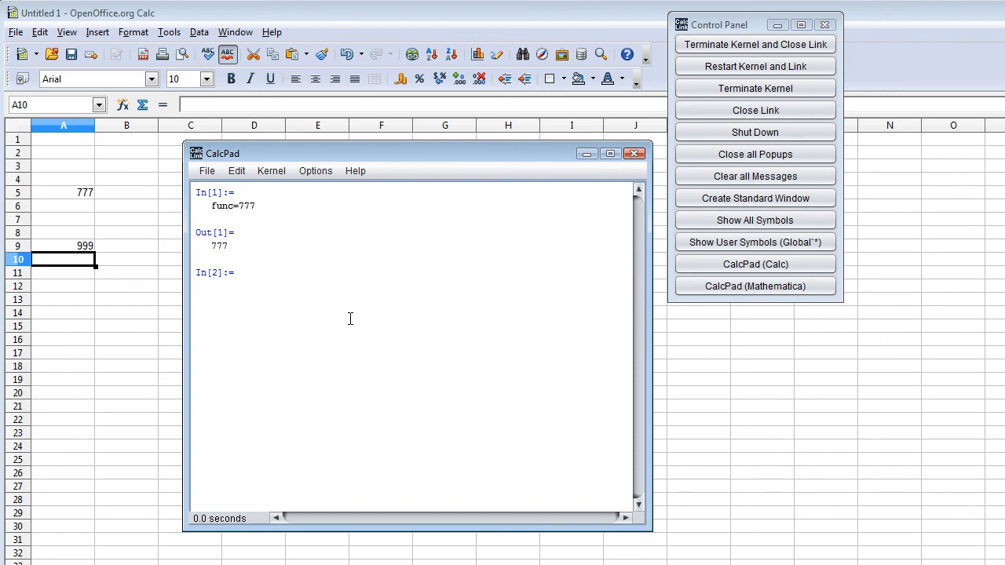
Evaluate func2 in the CalcPad and shift its window slightly up
type("func2")
key("shift+Return")
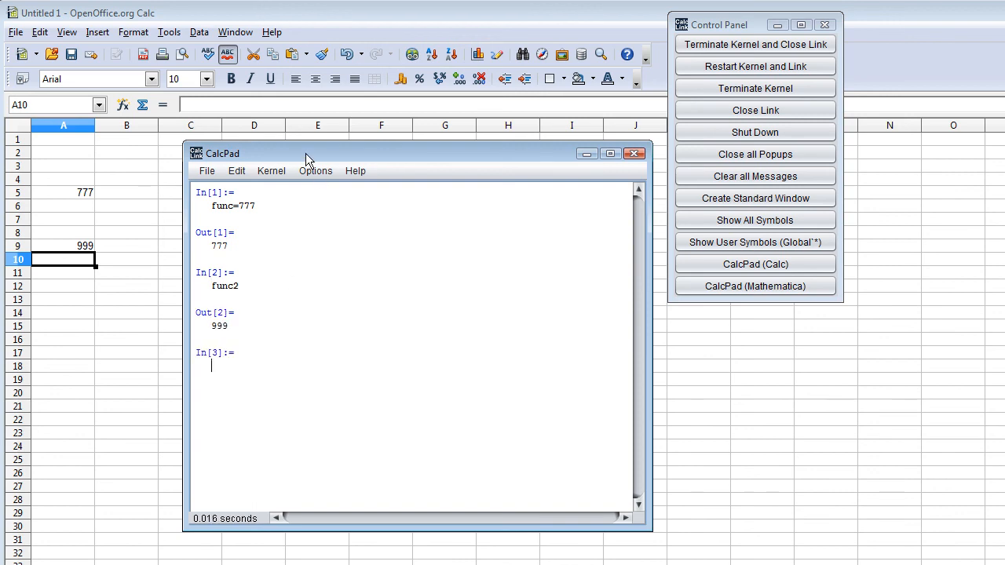
left_click_drag(305, 153, 287, 119)
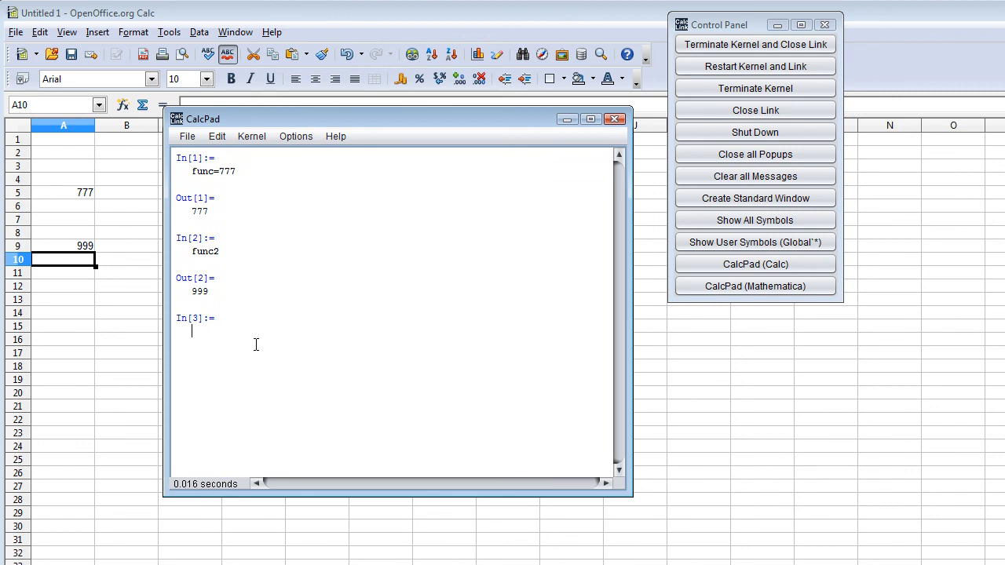
Plot Tan@x in the CalcPad for x from -Pi to Pi with the plot label "Tangent Function"
type("Plot[Tan@x,{x,-Pi,Pi},PlotLabel")
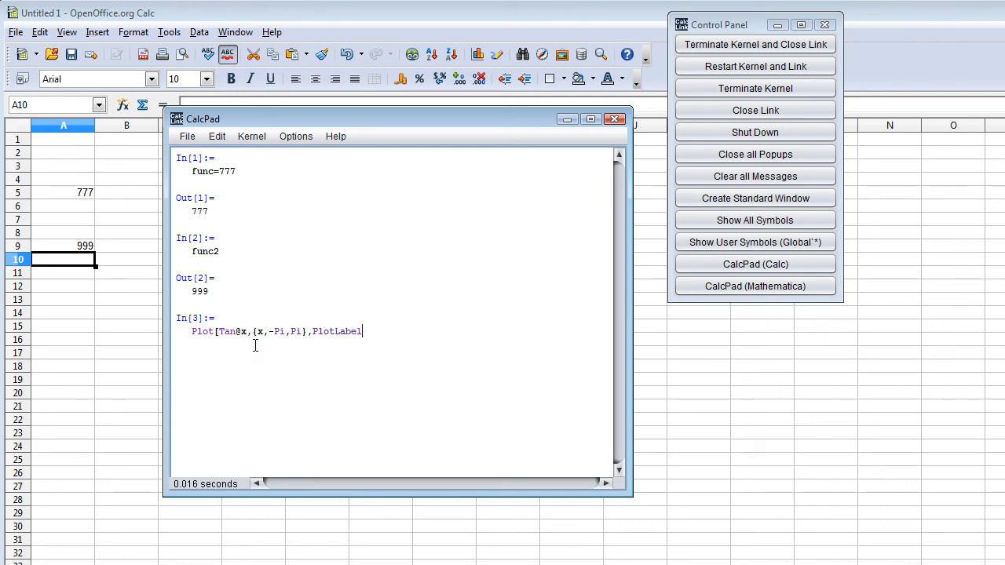
type("->\"Tangent Function\"]")
key("shift+Return")
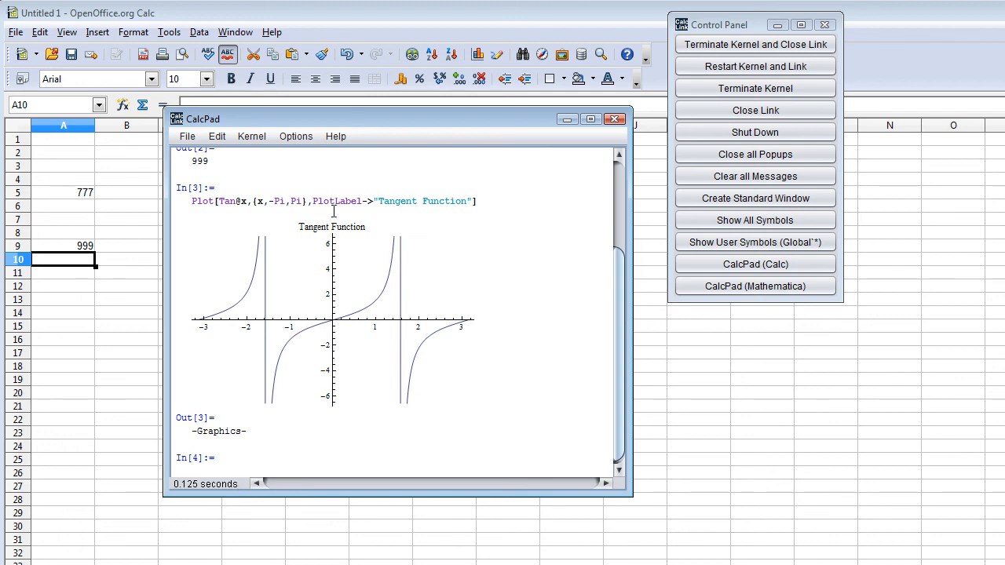
Examine the CalcPad's format options, including the font sizes and the background color chooser, and leave them as they are
left_click(302, 138)
mouse_move(312, 158)
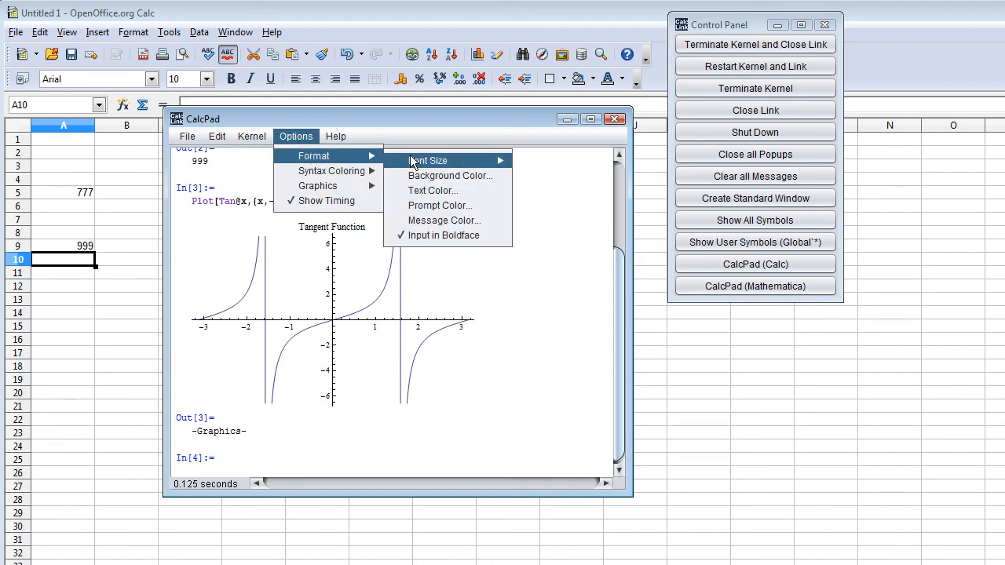
mouse_move(459, 165)
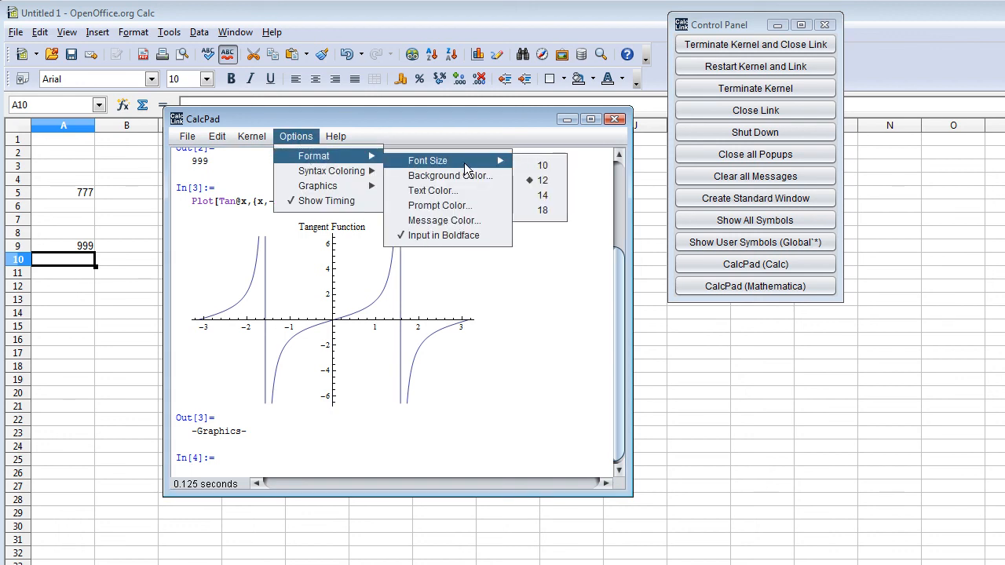
left_click(448, 175)
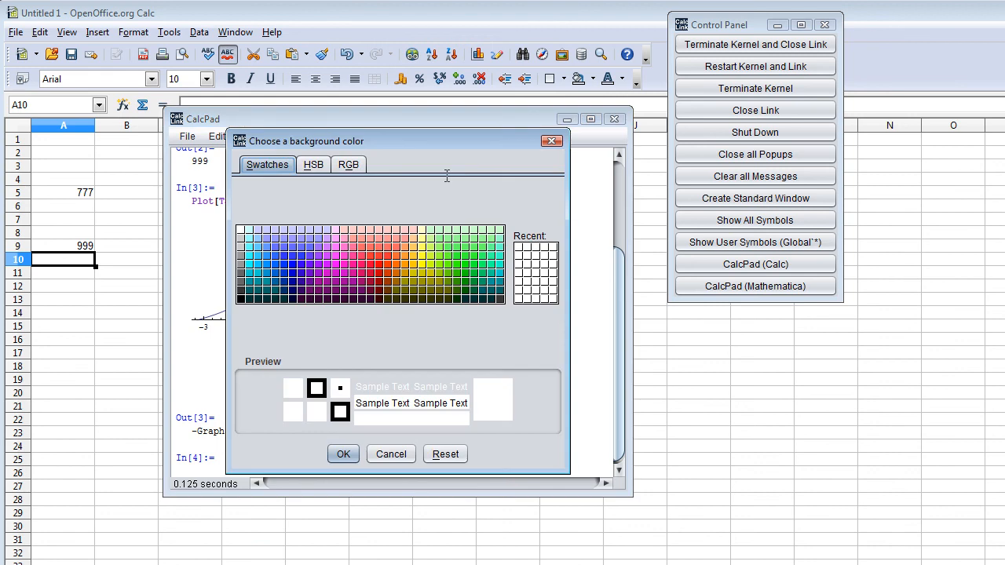
left_click(407, 459)
Examine the syntax coloring options and the Swatches, HSB and RGB modes of the comment color chooser without applying a color
left_click(296, 137)
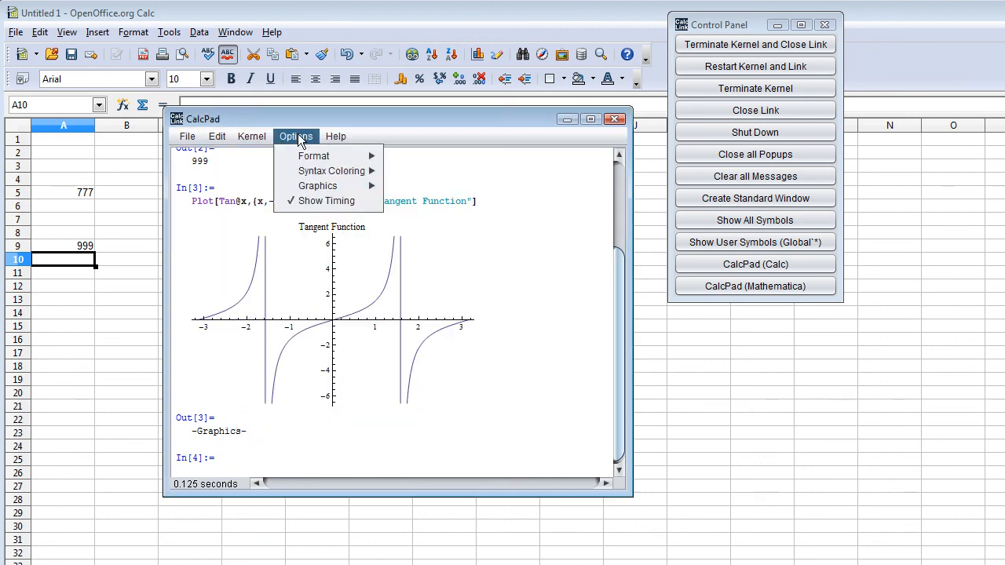
mouse_move(337, 172)
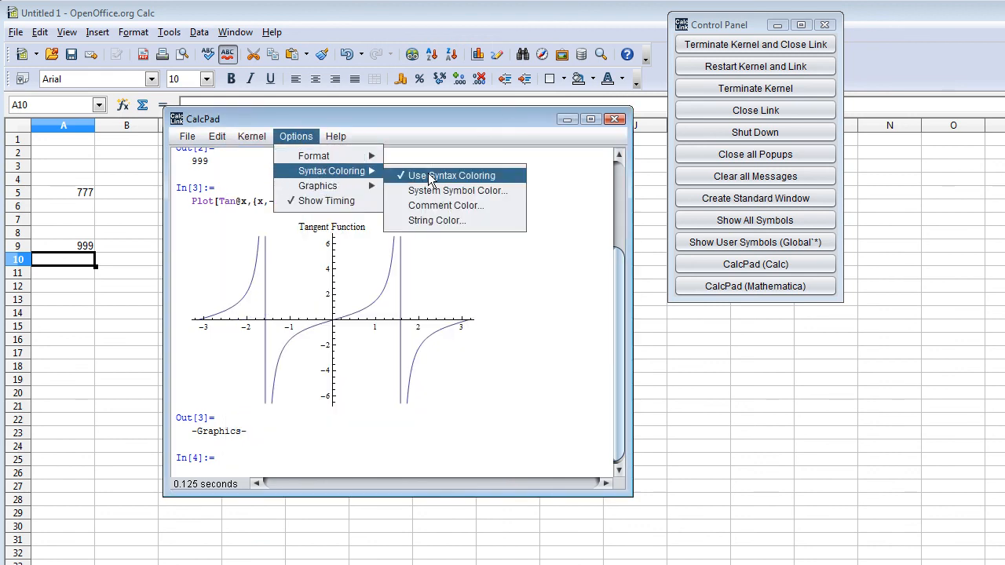
left_click(433, 205)
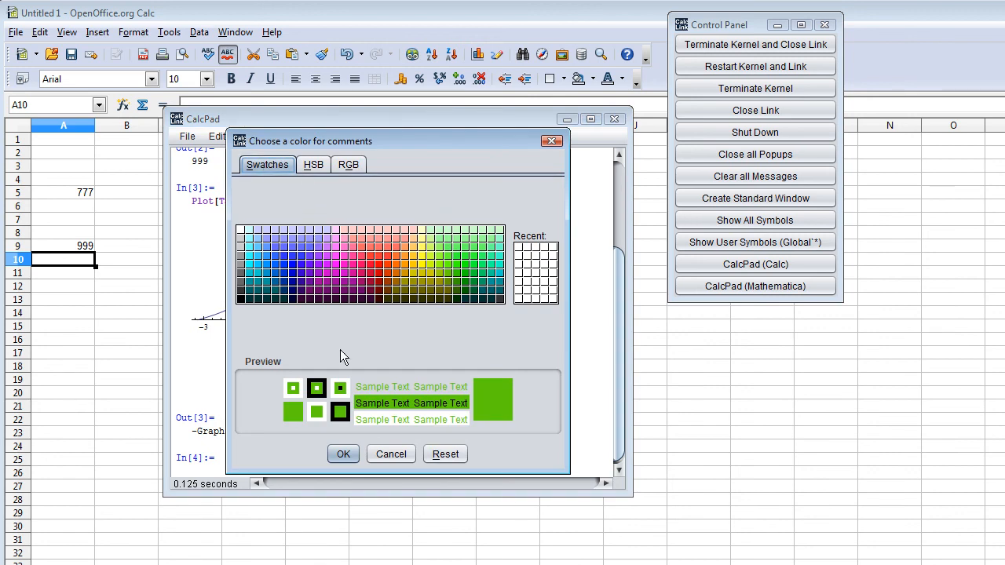
left_click(313, 165)
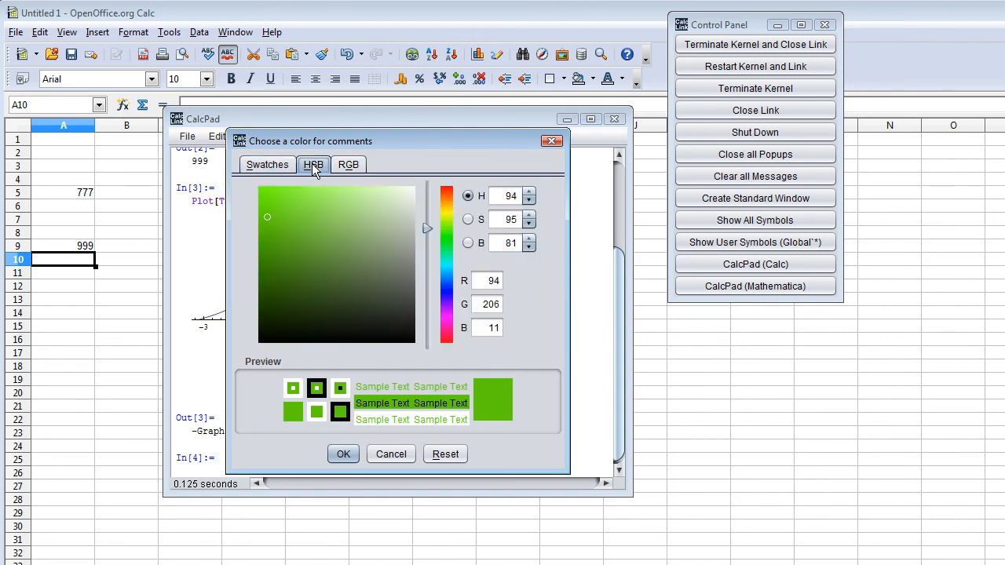
left_click(264, 166)
left_click(314, 166)
left_click(341, 163)
left_click(390, 454)
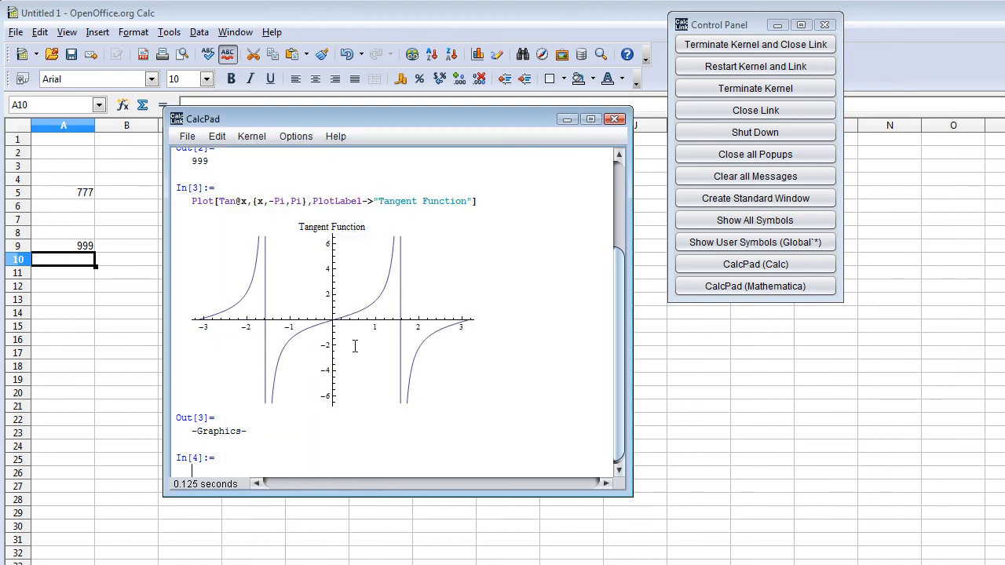
left_click(242, 140)
mouse_move(296, 137)
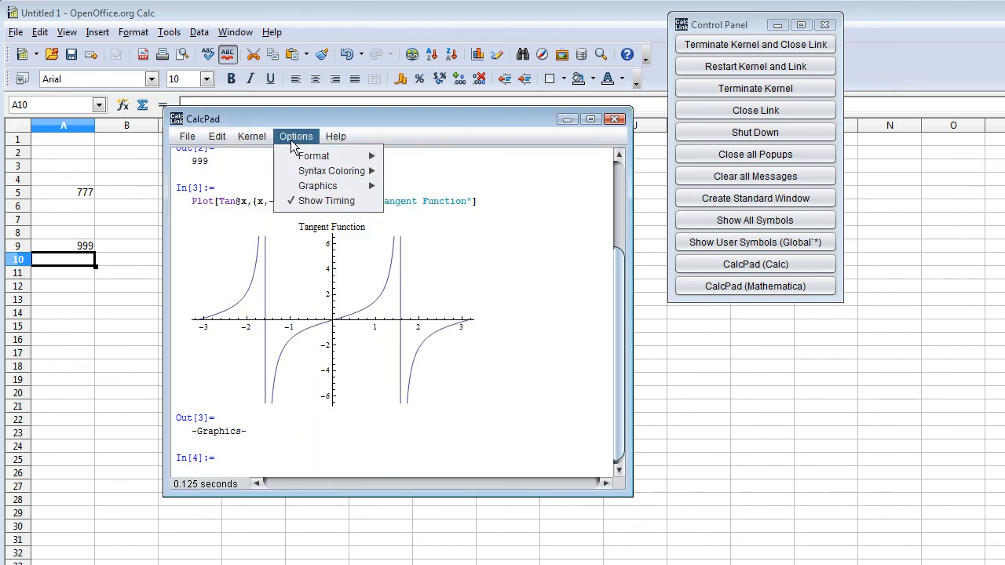
mouse_move(318, 189)
mouse_move(192, 135)
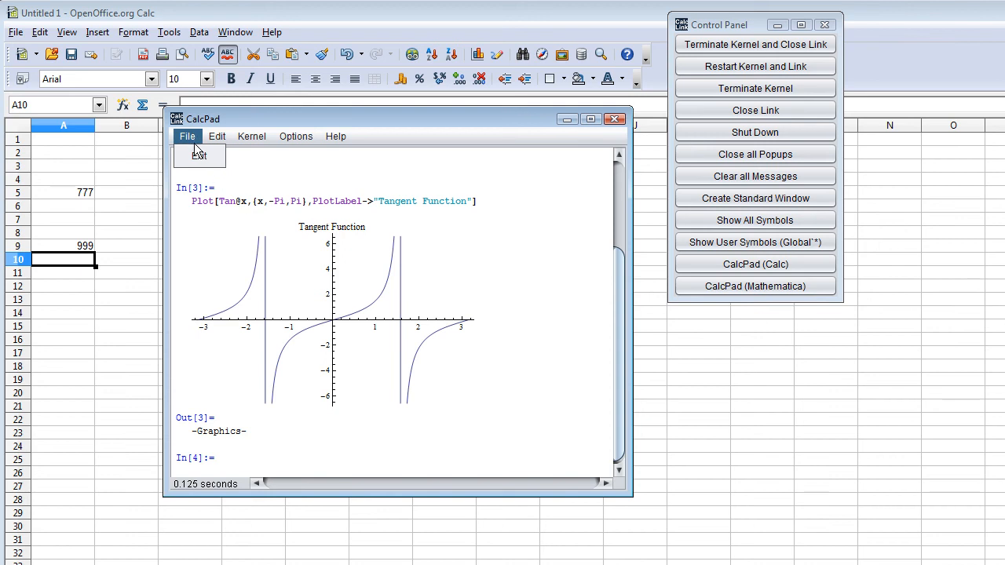
left_click(245, 227)
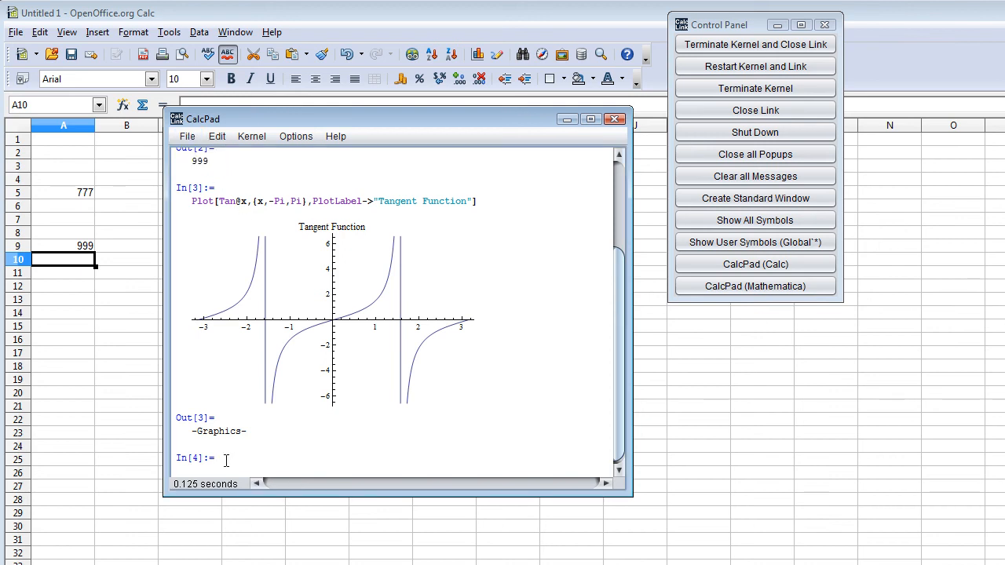
Move the CalcPad away from the first columns and define myfunc[x_]:=Tan@Sec[x^2] in it
left_click_drag(295, 122, 456, 121)
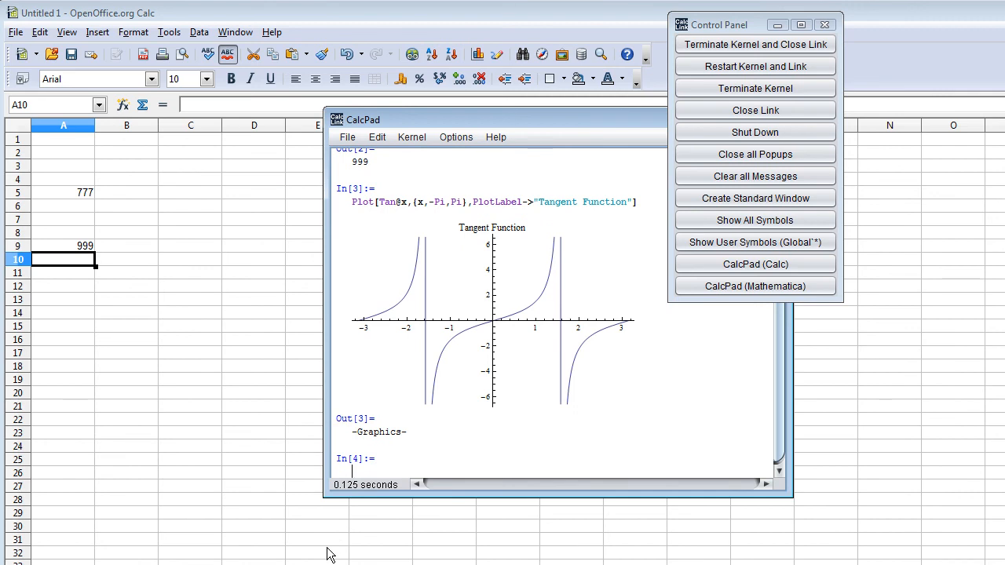
type("myfunc[x_]:=Tan@")
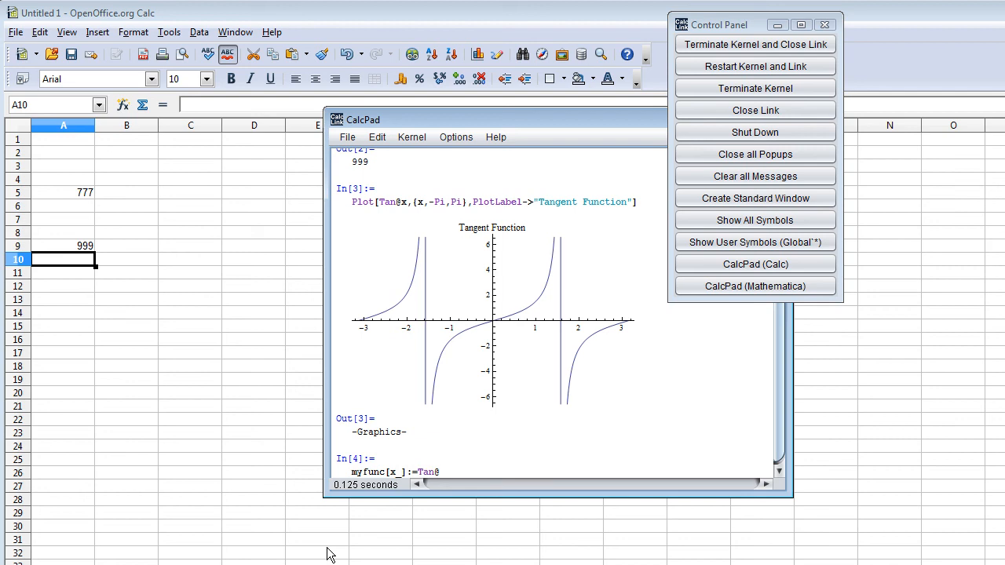
type("Sec")
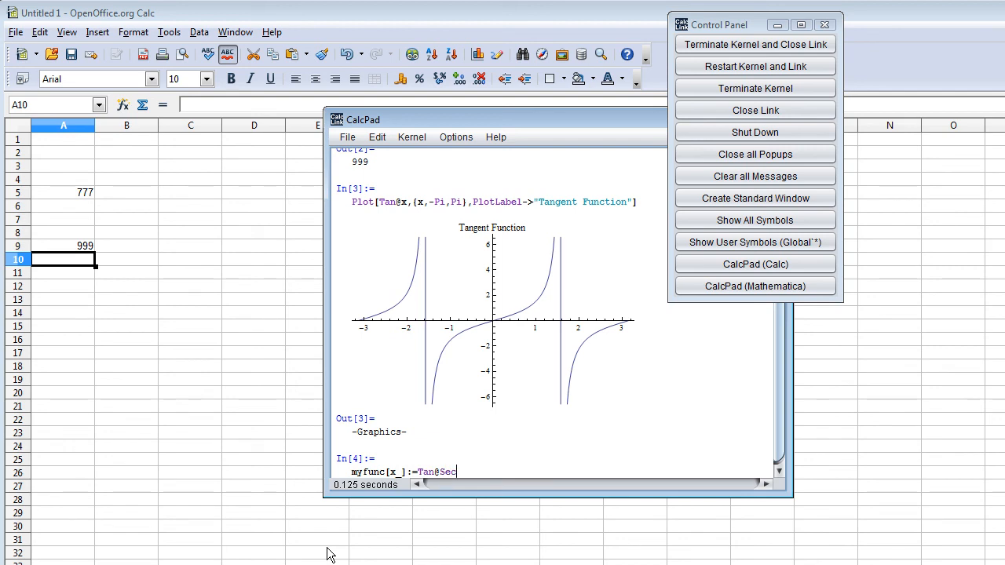
type("[x^2]")
key("shift+Return")
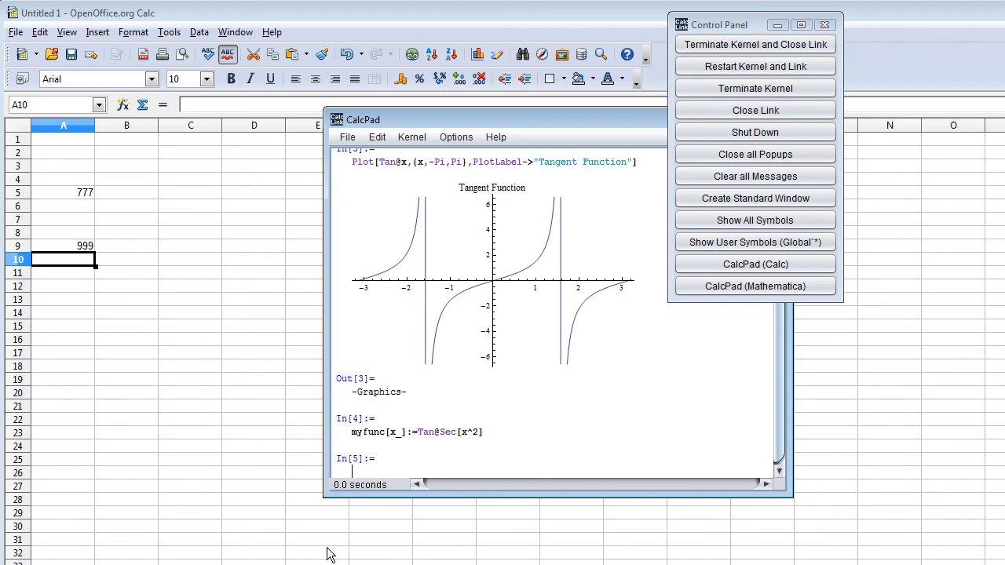
Plot myfunc@x in the CalcPad for x from -Pi to Pi
type("Plot[myfunc@x,{x,")
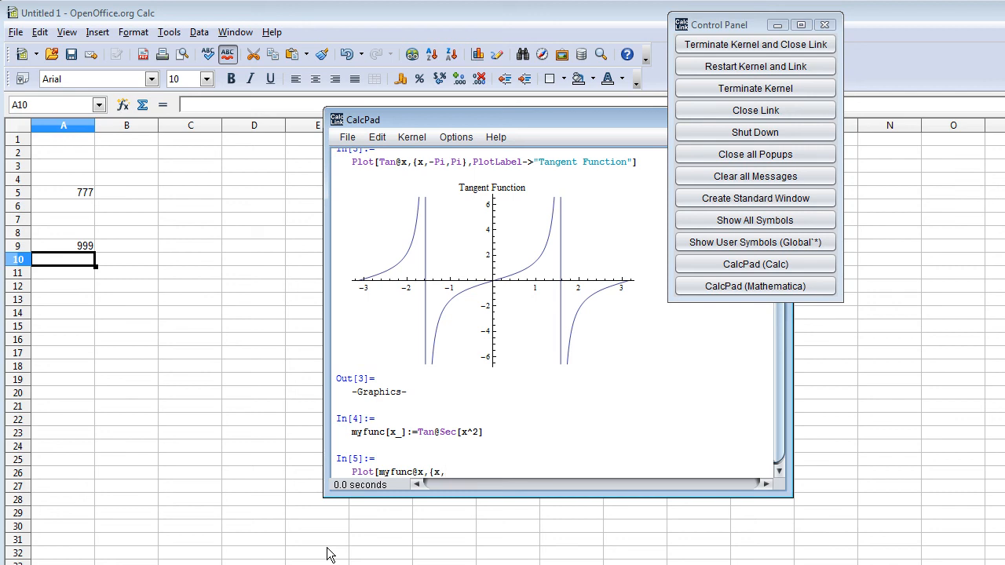
type("-Pi,Pi}]")
key("shift+Return")
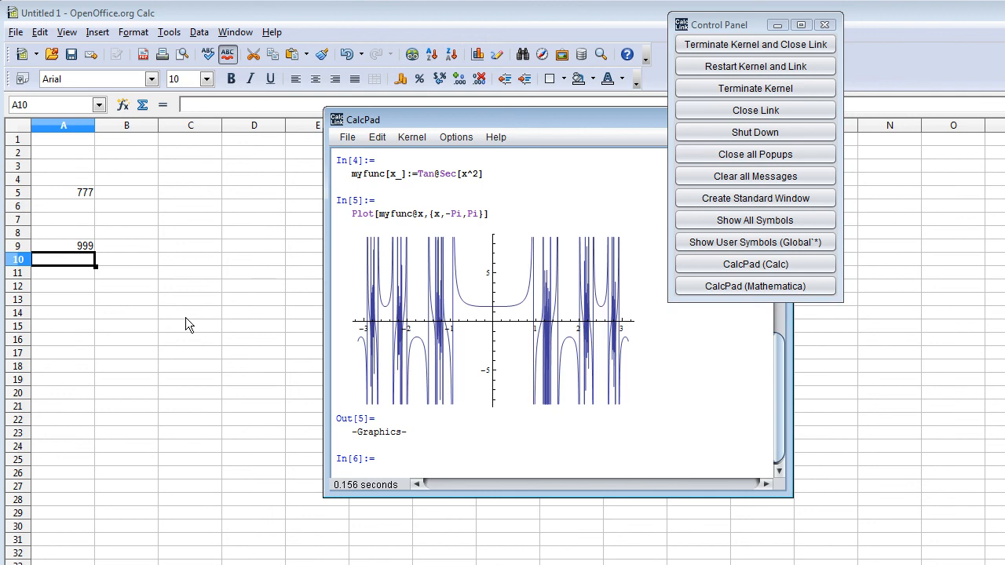
Enter 1 in cell A12 and the formula =A12+1 in cell A13
left_click(84, 285)
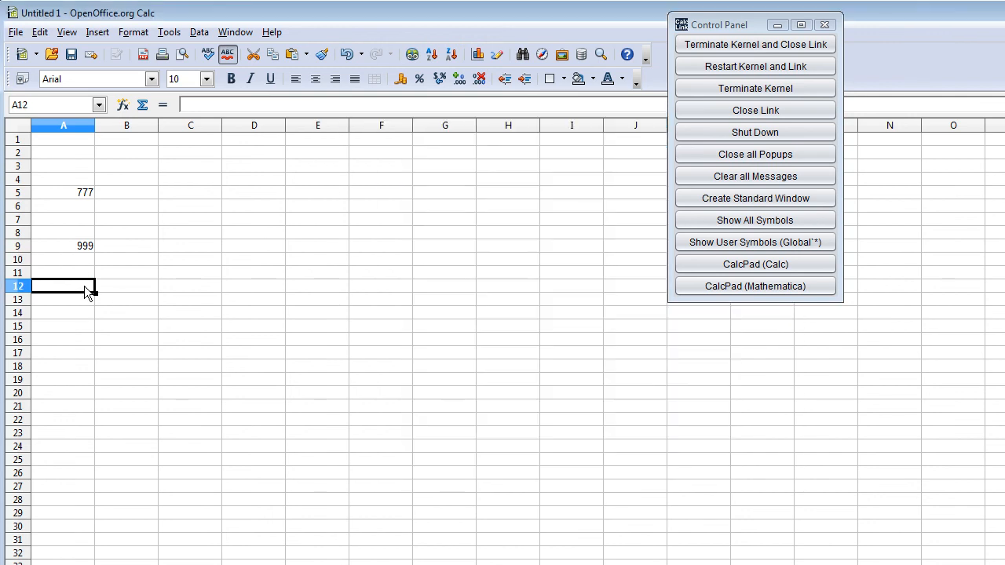
type("1")
key("Return")
key("Up")
key("Down")
type("=")
left_click(84, 286)
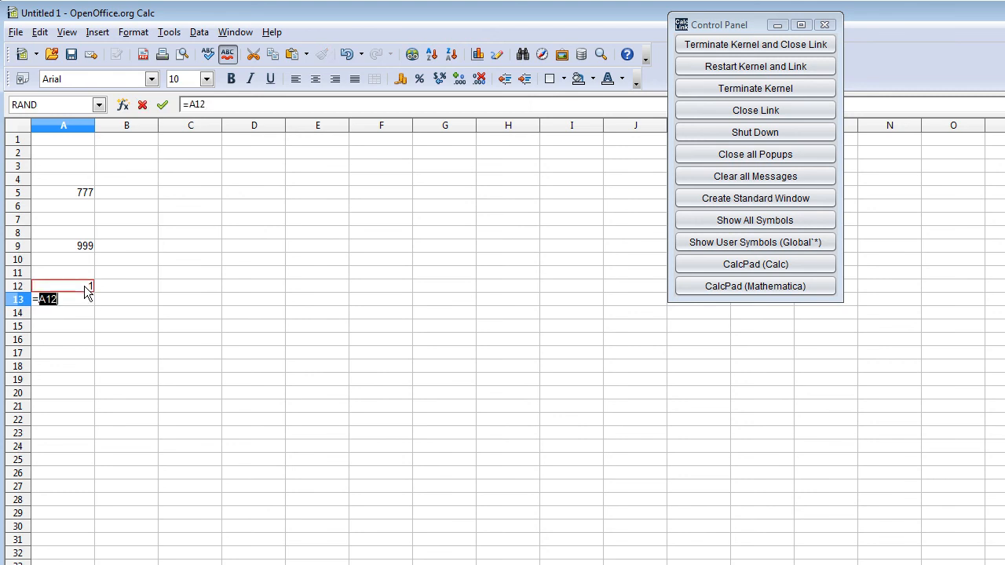
type("+1")
key("Return")
Copy the formula in A13 down through A14:A30 and select cell B12
key("Up")
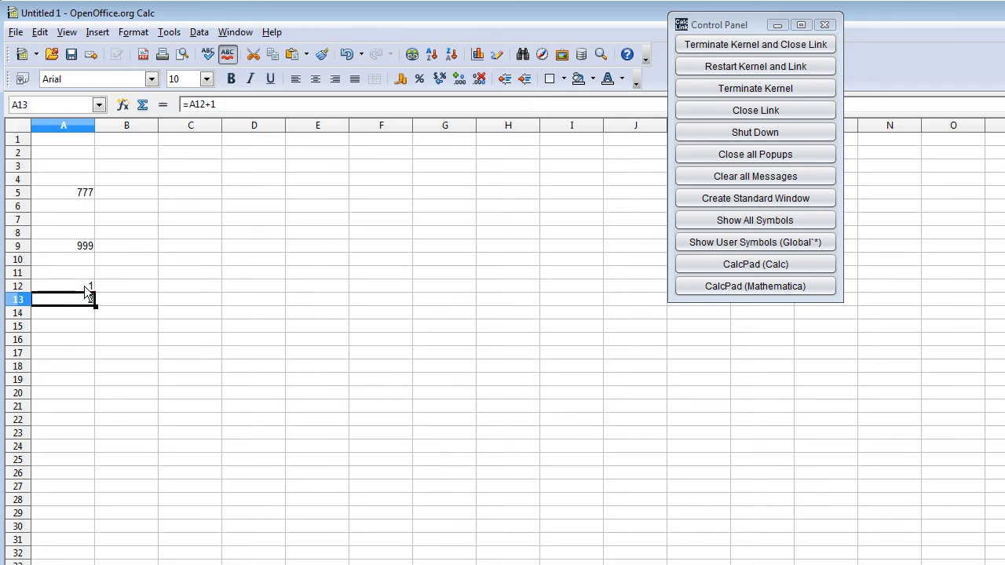
key("Down")
key("shift+Down")
key("shift+Down")
key("shift+Down")
key("shift+Down")
key("shift+Down")
key("shift+Down")
key("shift+Down")
key("shift+Down")
key("shift+Down")
key("shift+Down")
key("shift+Down")
key("shift+Down")
key("shift+Down")
key("shift+Down")
key("shift+Down")
key("shift+Down")
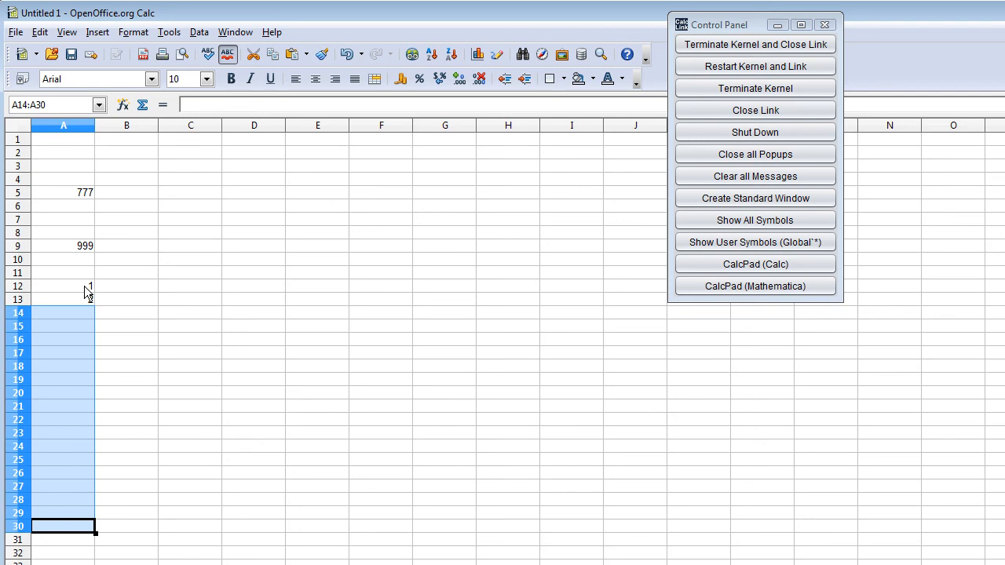
key("ctrl+v")
left_click(115, 289)
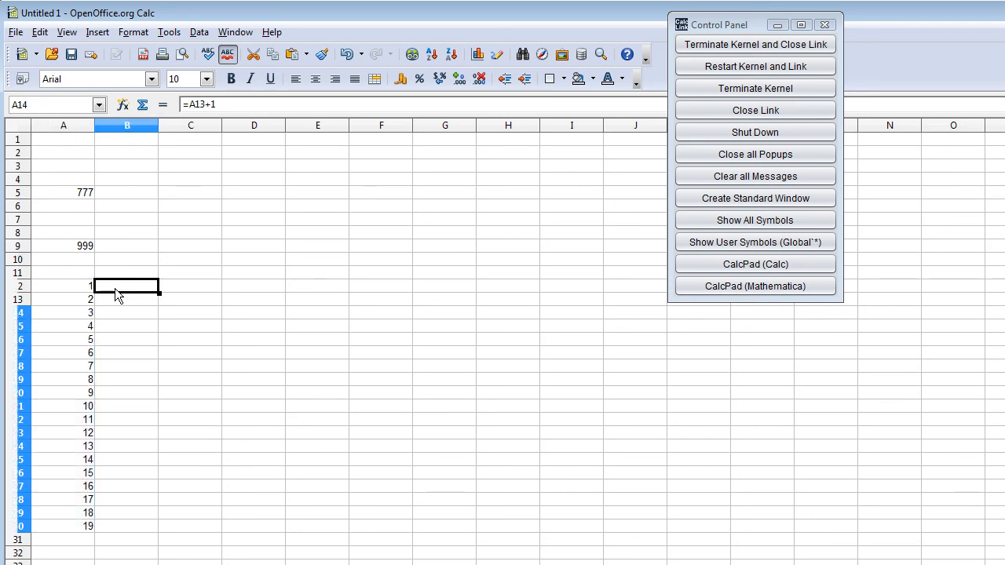
Enter the formula =EVALRANGE("myfunc";A12) in cell B12
type("=e")
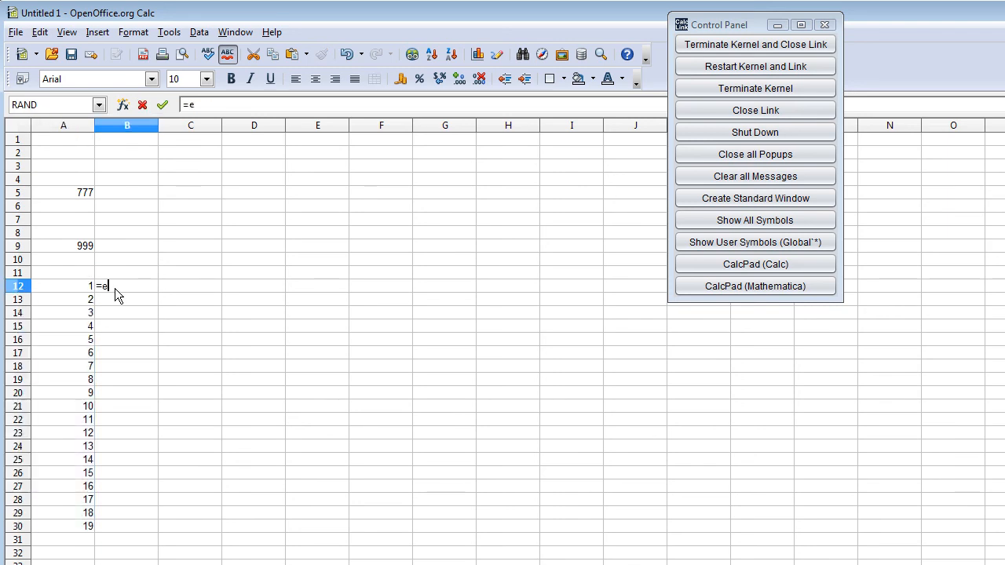
type("valrange(")
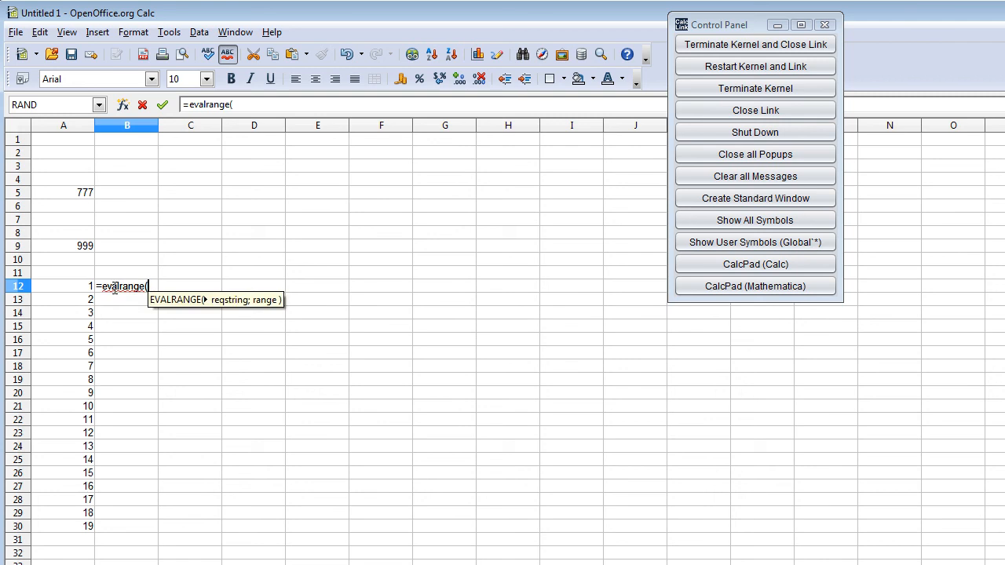
type("\"m")
type("yfu")
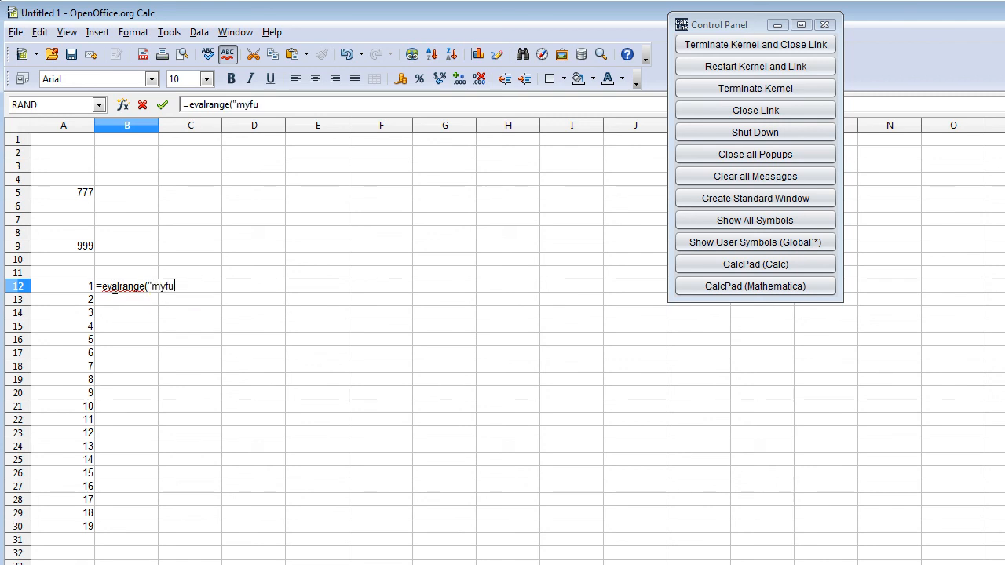
type("nc\";")
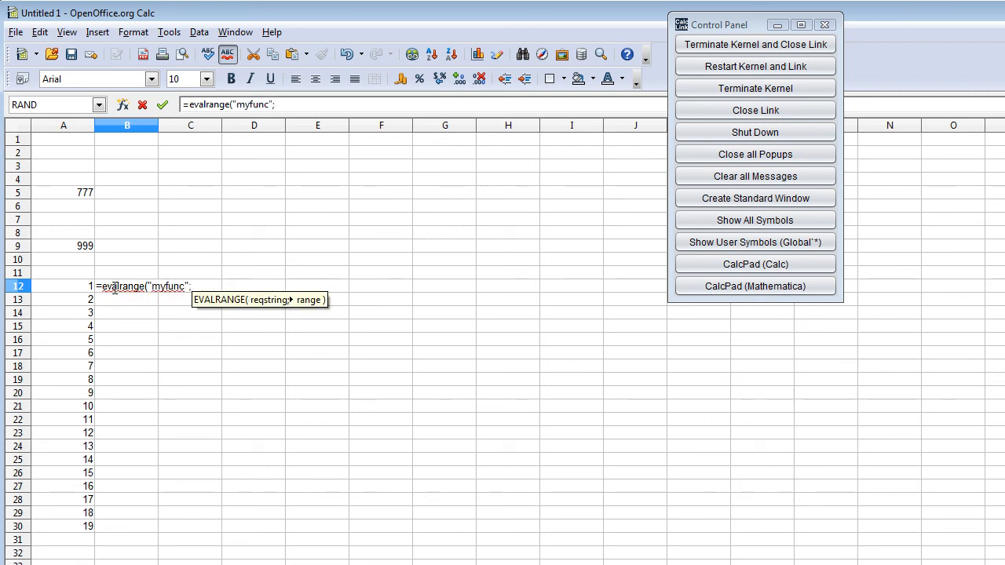
left_click(52, 288)
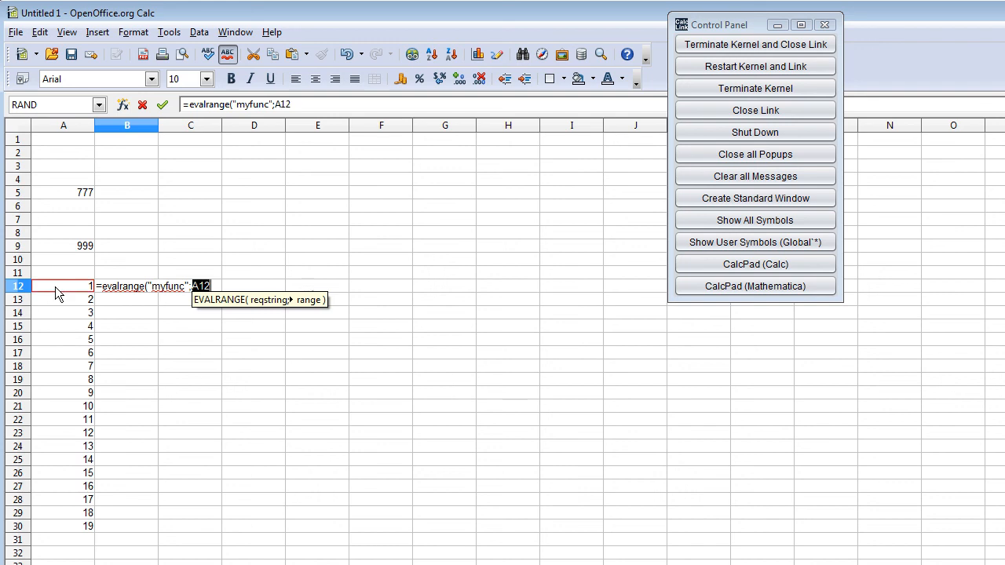
type(")")
key("Return")
key("Up")
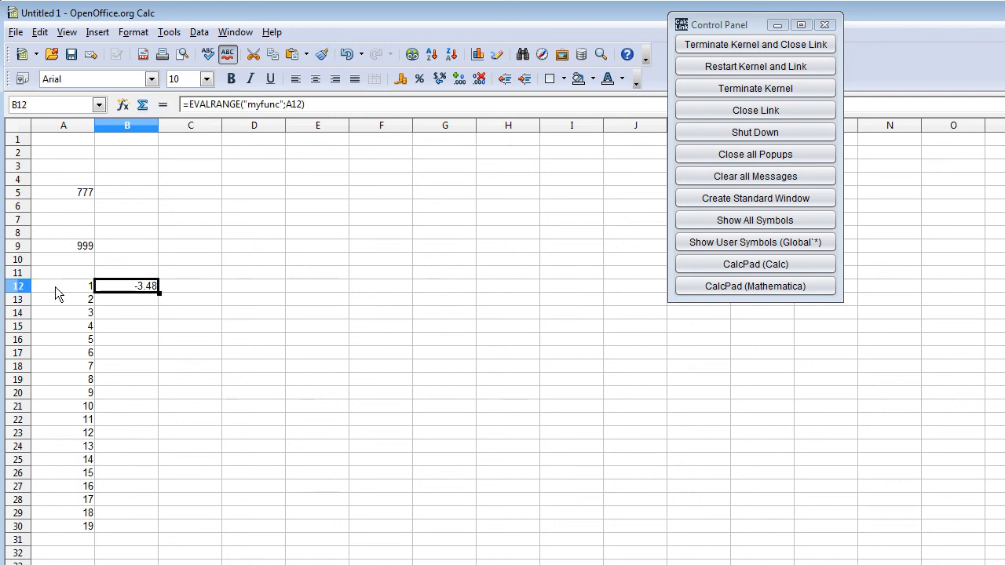
Fill the EVALRANGE formula from B12 down through B13:B30
key("Down")
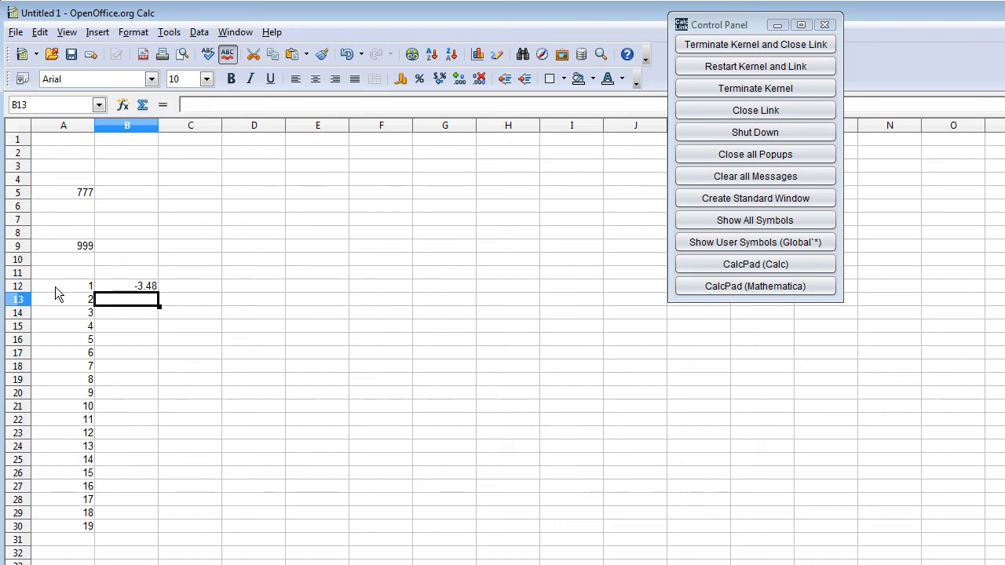
left_click(145, 287)
left_click(133, 302)
key("shift+Down")
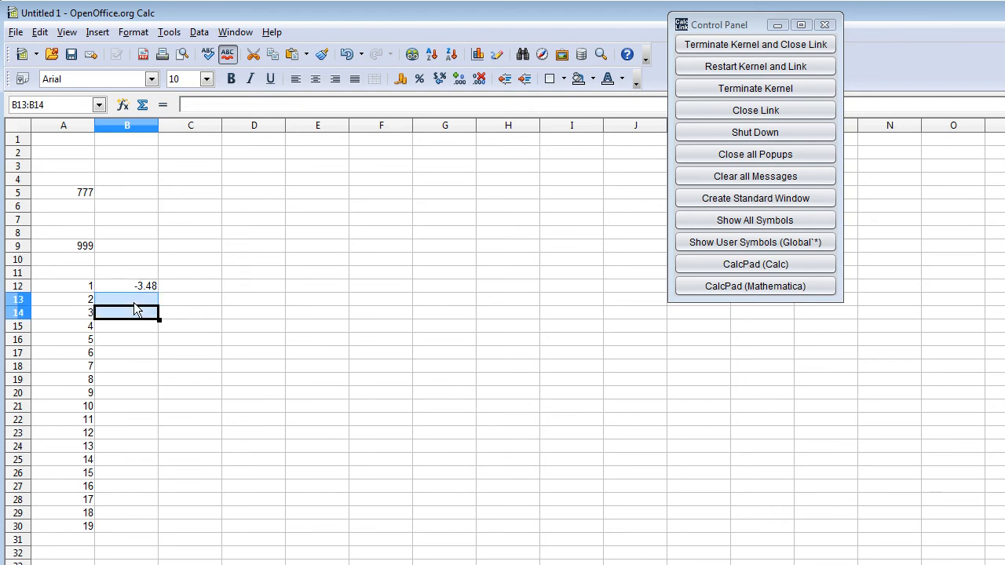
key("shift+Down")
key("shift+Down")
key("shift+Down")
key("shift+Down")
key("shift+Down")
key("shift+Down")
key("shift+Down")
key("shift+Down")
key("shift+Down")
key("shift+Down")
key("shift+Down")
key("shift+Down")
key("shift+Down")
key("shift+Down")
key("shift+Down")
key("shift+Down")
key("ctrl+d")
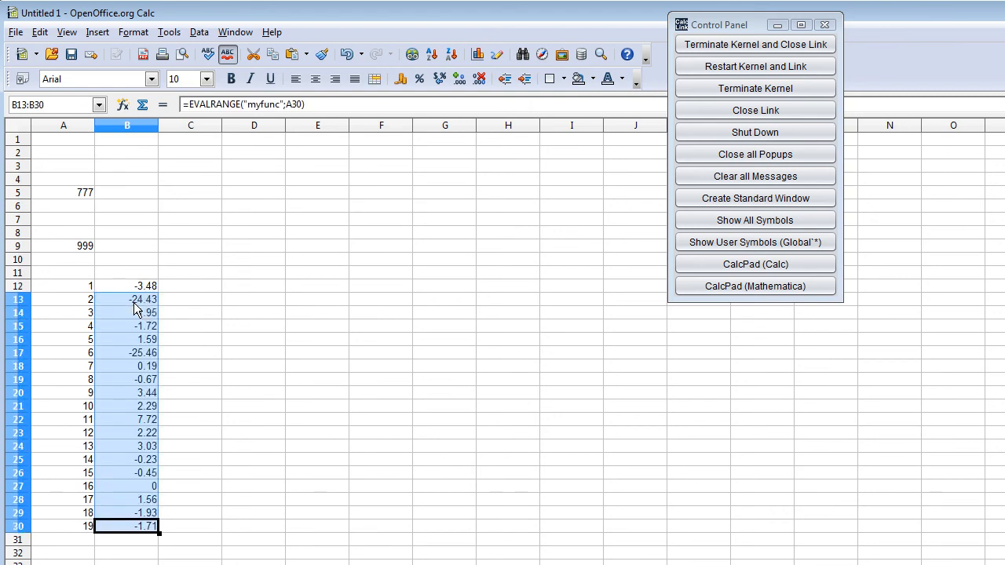
Redefine the function in the CalcPad as myfunc[x_]:=Sin@x; and evaluate it
left_click(198, 289)
left_click(191, 267)
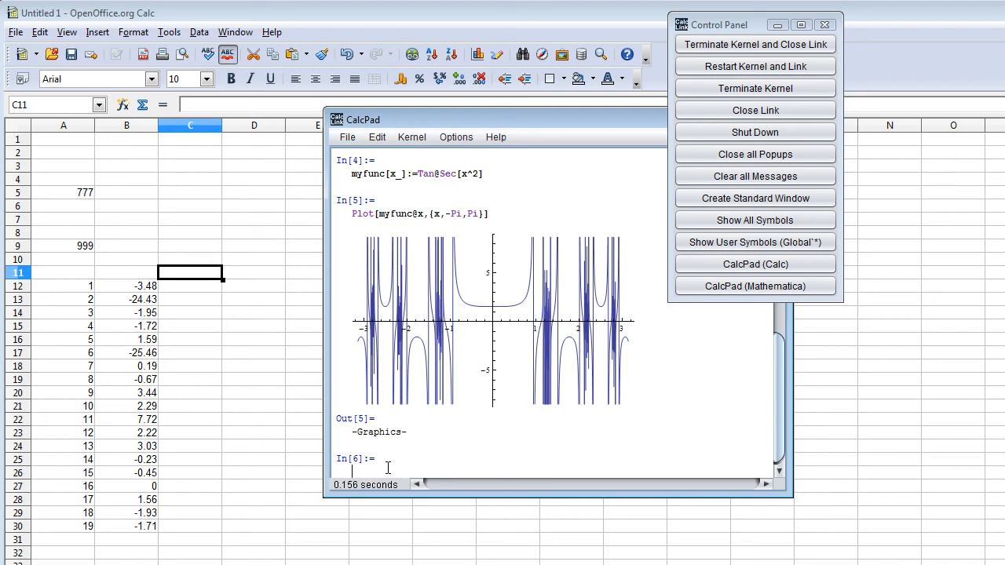
type("myfunc[x_]:=Sin@x;")
key("shift+Return")
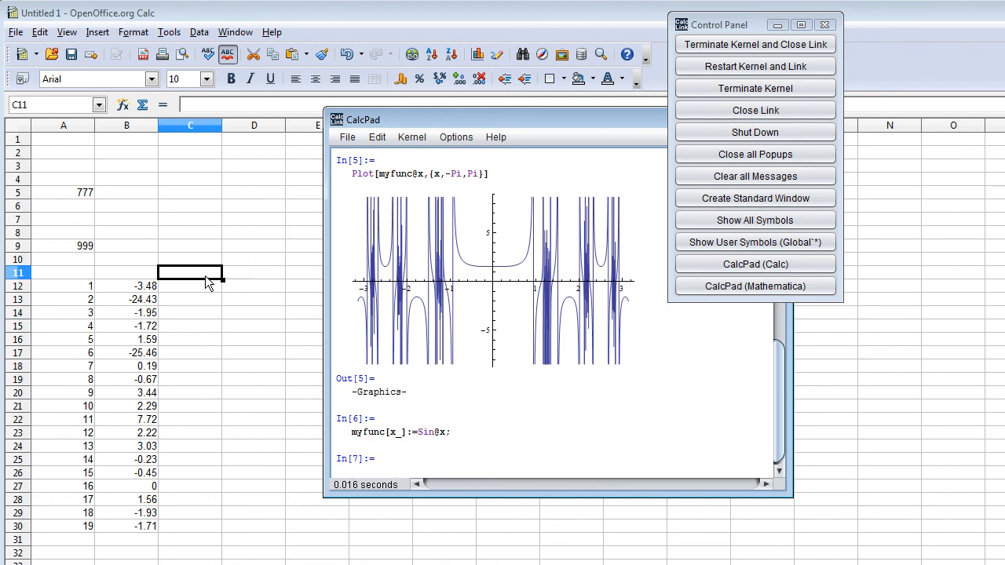
Enter the formula =EVALRANGE("myfunc";A12) in cell C12 to apply the redefined function
left_click(188, 286)
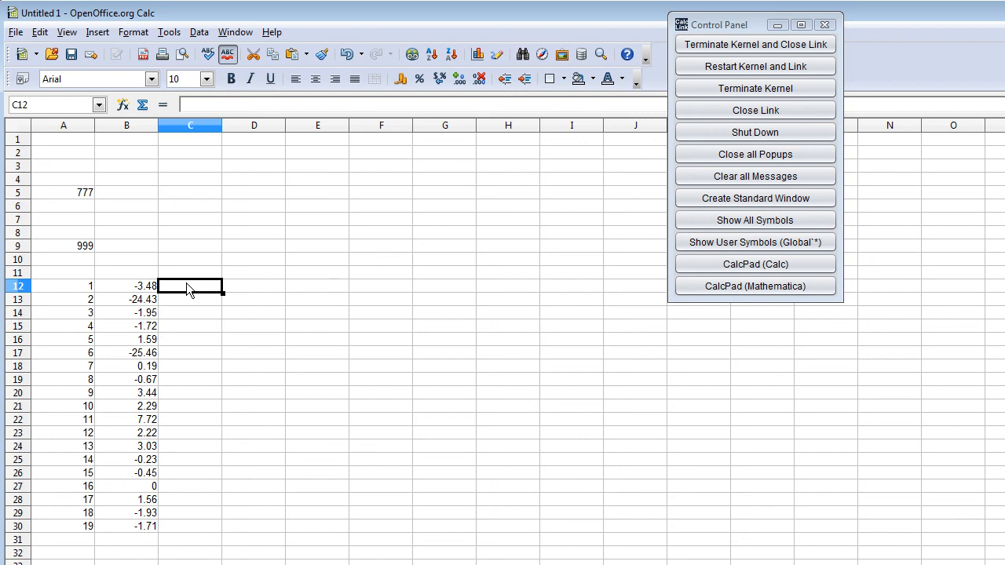
type("=evalrang")
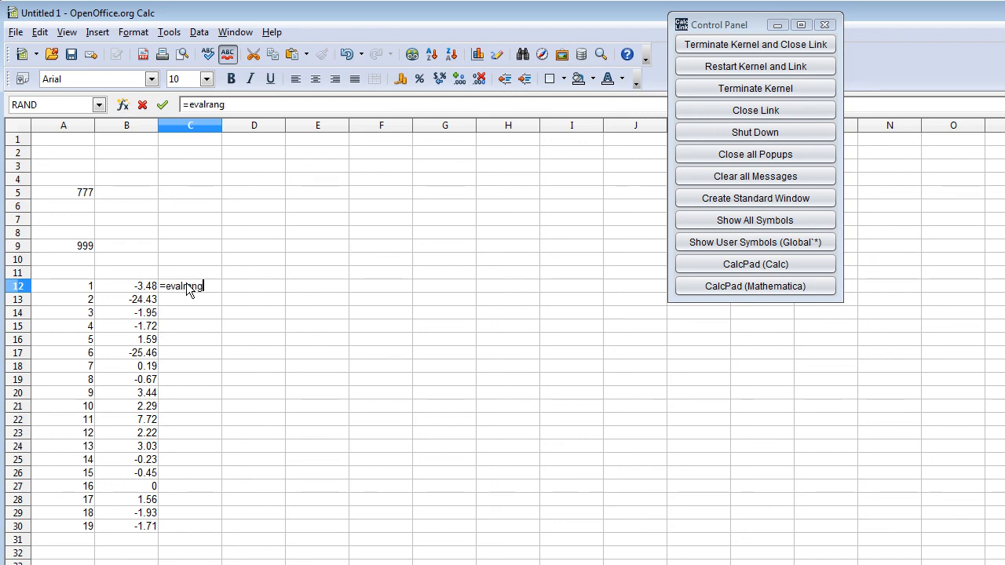
type("e(\"myfu")
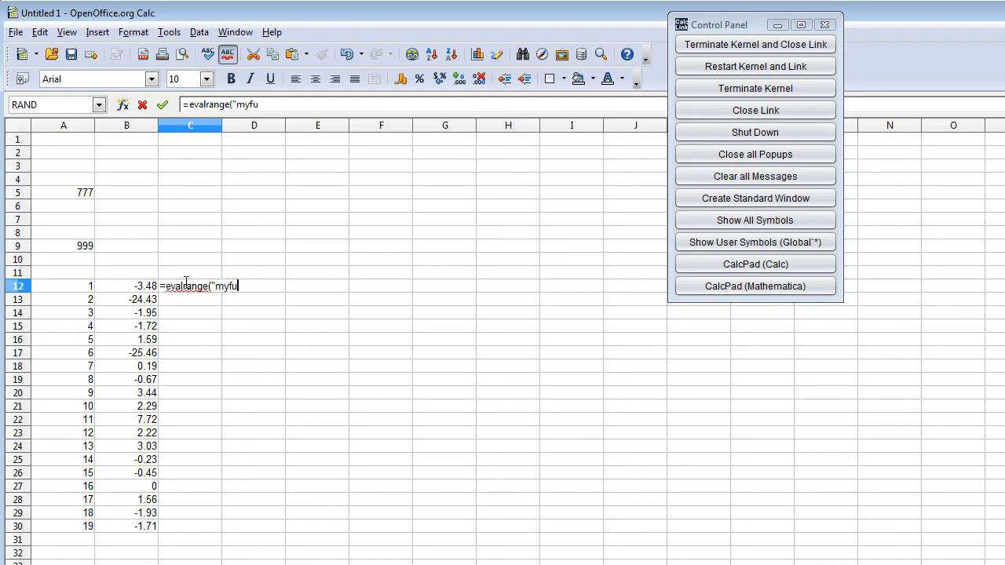
type("nc\";")
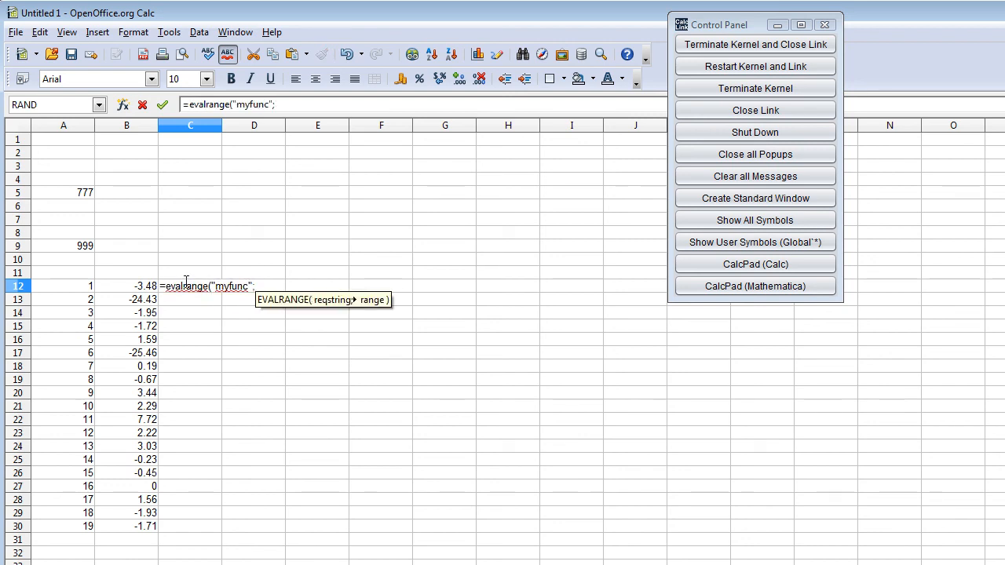
left_click(79, 288)
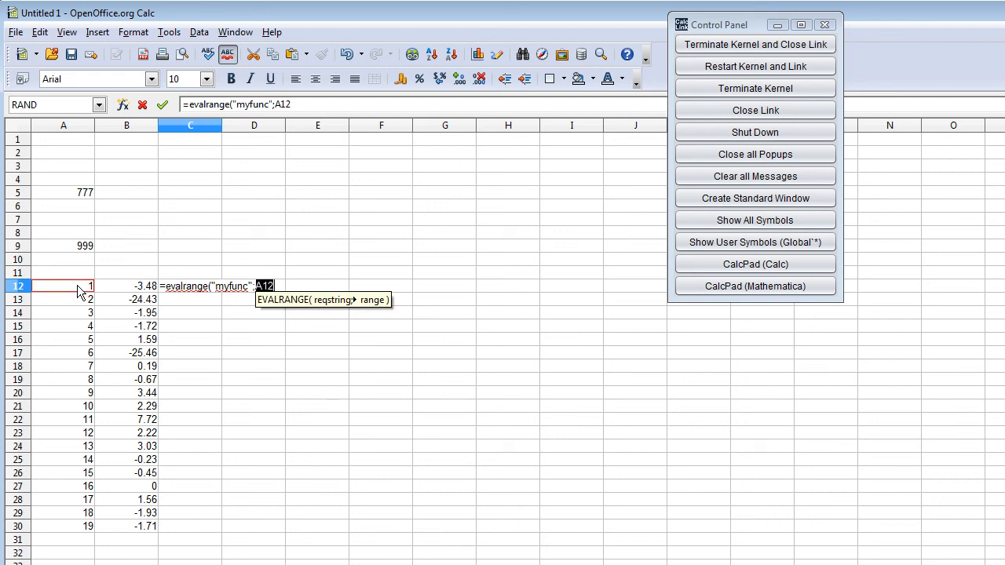
key("Return")
key("Up")
Fill the EVALRANGE formula from C12 down through C13:C30 and deselect the range
key("Down")
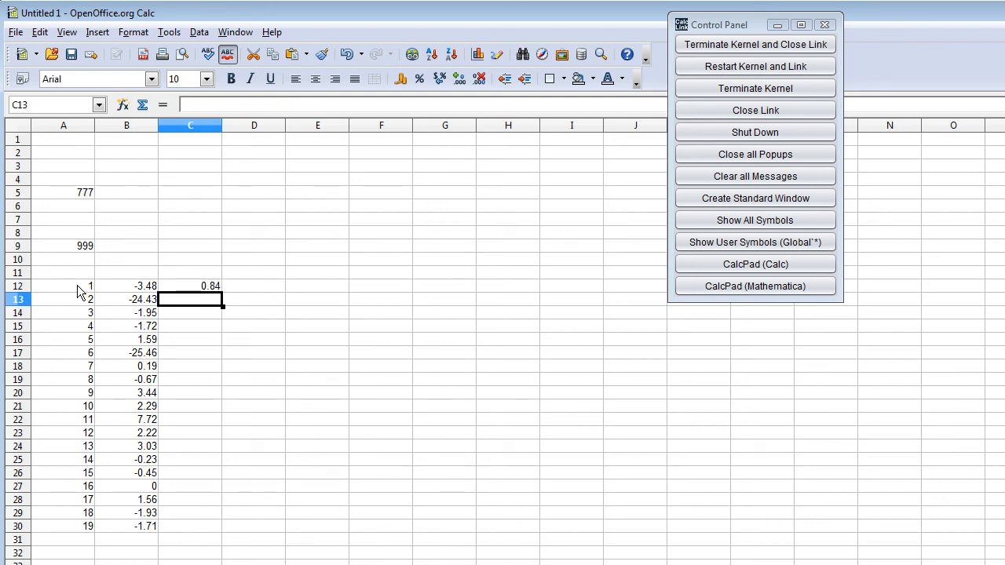
key("shift+Down")
key("shift+Down")
key("shift+Down")
key("shift+Down")
key("shift+Down")
key("shift+Down")
key("shift+Down")
key("shift+Down")
key("shift+Down")
key("shift+Down")
key("shift+Down")
key("shift+Down")
key("shift+Down")
key("shift+Down")
key("shift+Down")
key("shift+Down")
key("shift+Down")
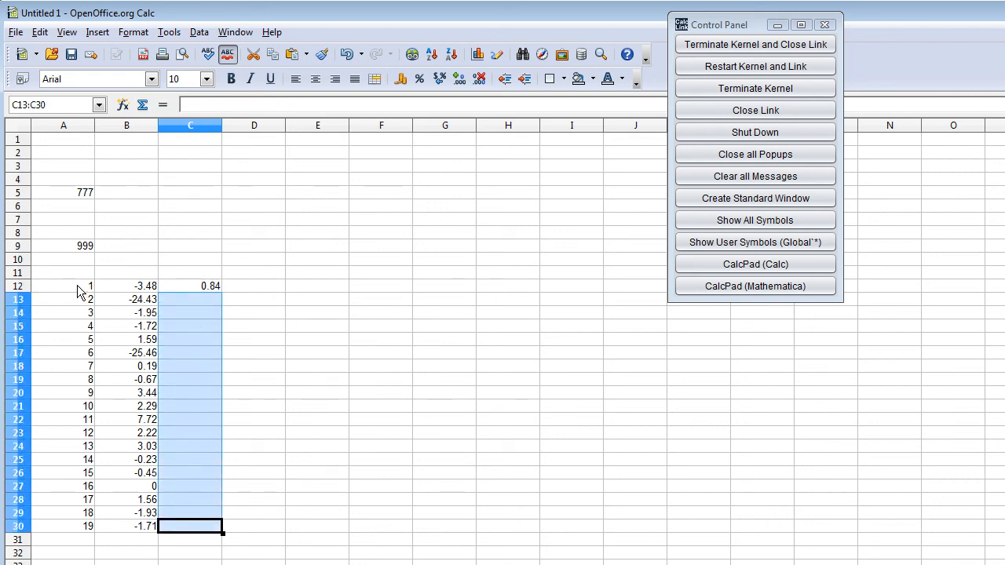
key("ctrl+d")
left_click(382, 512)
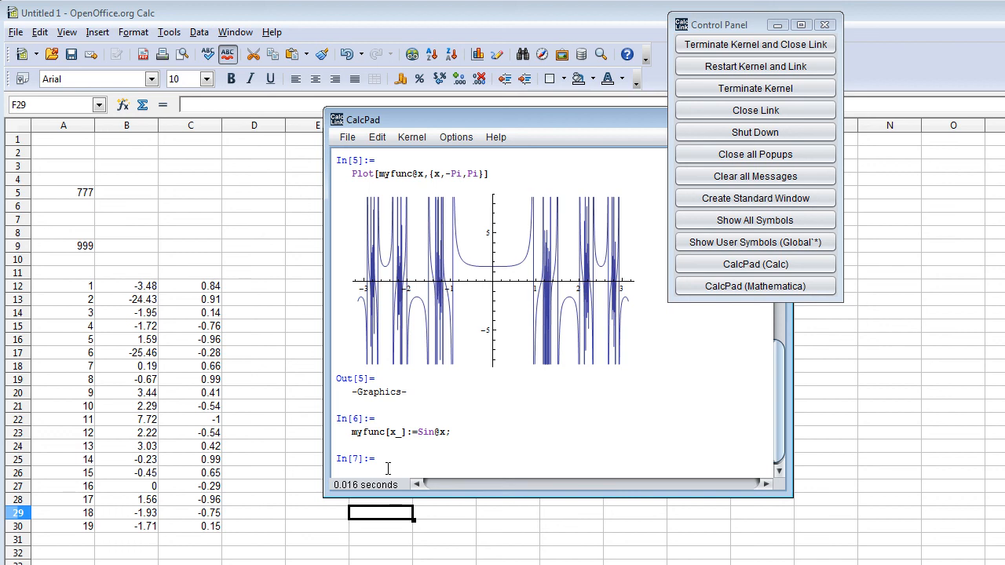
Evaluate ShowJavaConsole[] in the CalcPad, reposition the J/Link Java Console window over the sheet, and return to the CalcPad input
type("ShowJavaConsole[]")
key("Return")
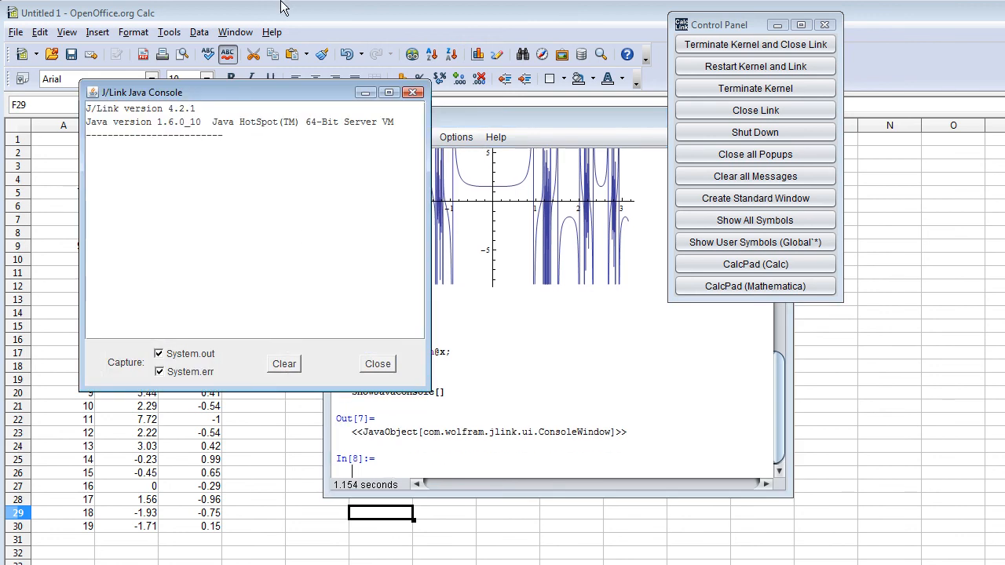
left_click_drag(269, 94, 400, 123)
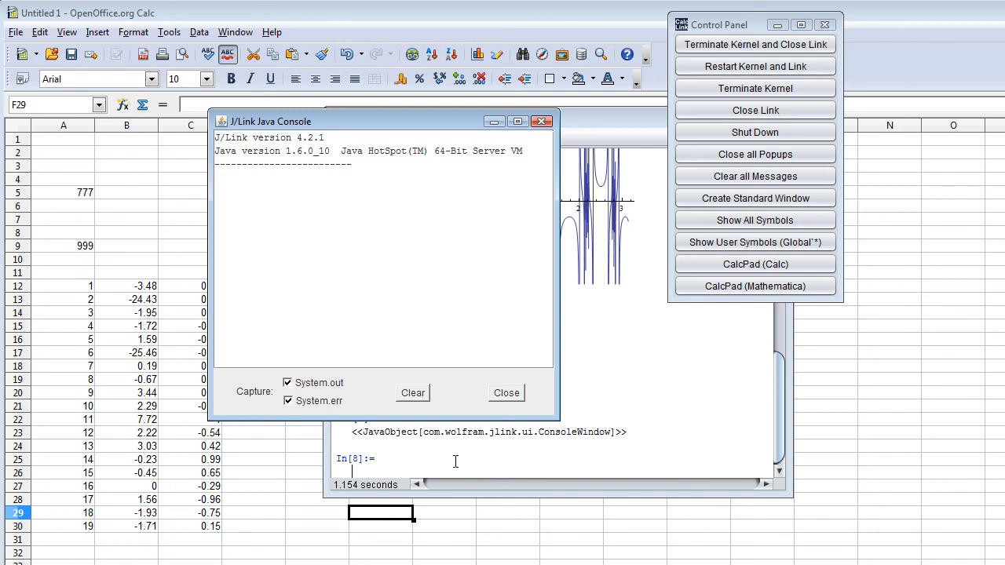
left_click(408, 468)
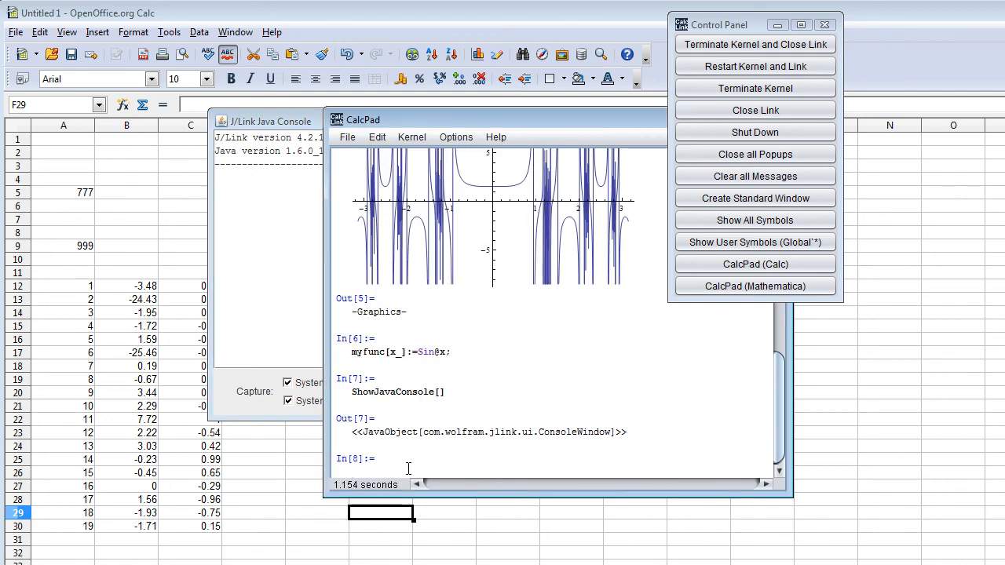